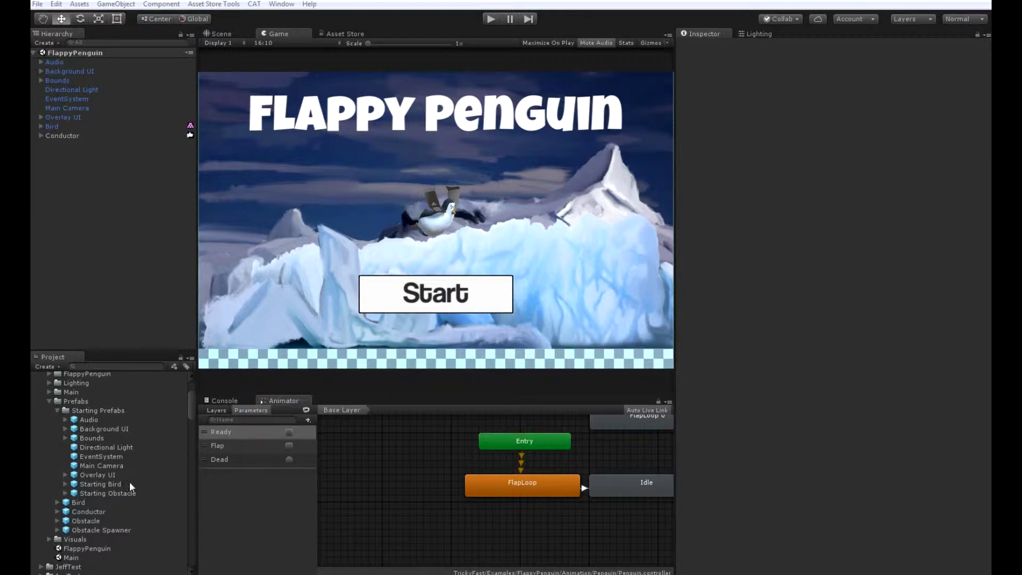
Step: Place the Starting Obstacle prefab in the FlappyPenguin scene and add a State Machine component to it
left_click(116, 493)
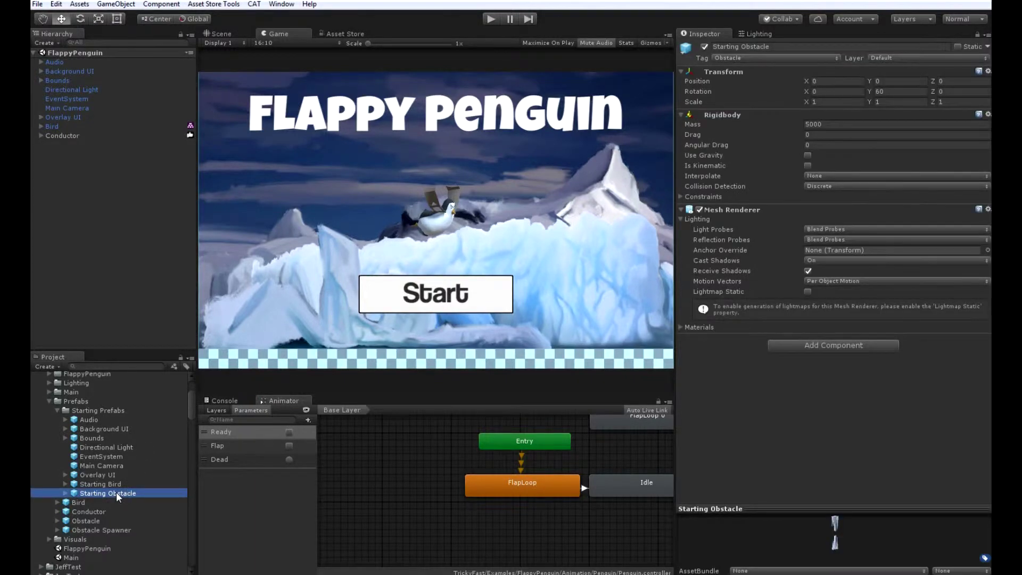
left_click_drag(111, 494, 159, 317)
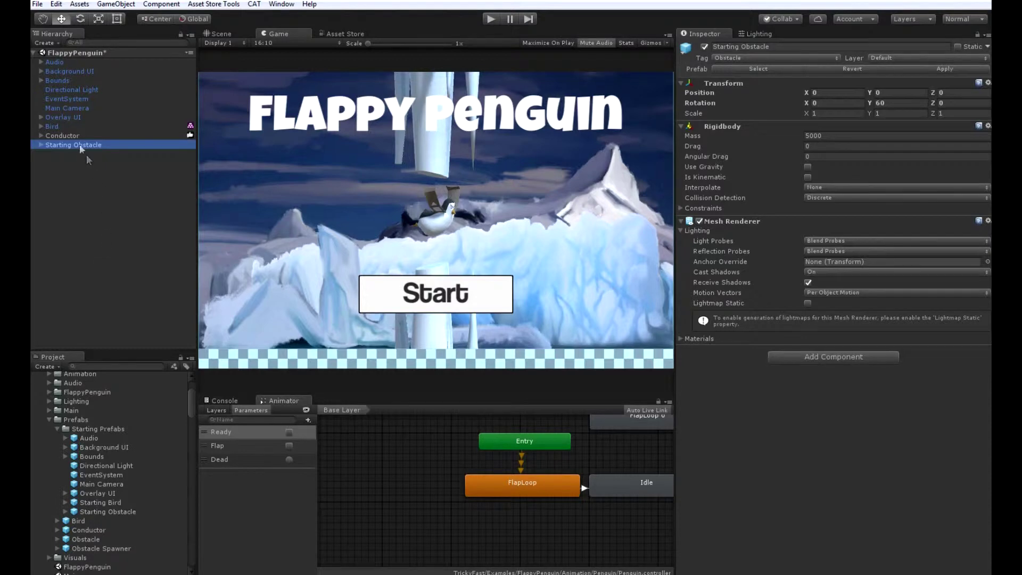
left_click(818, 361)
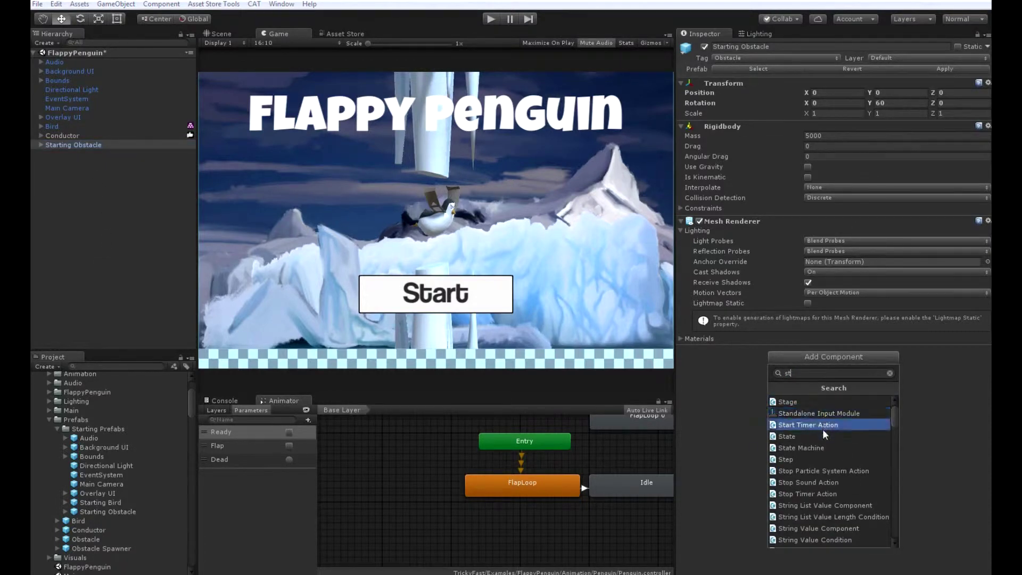
left_click(817, 447)
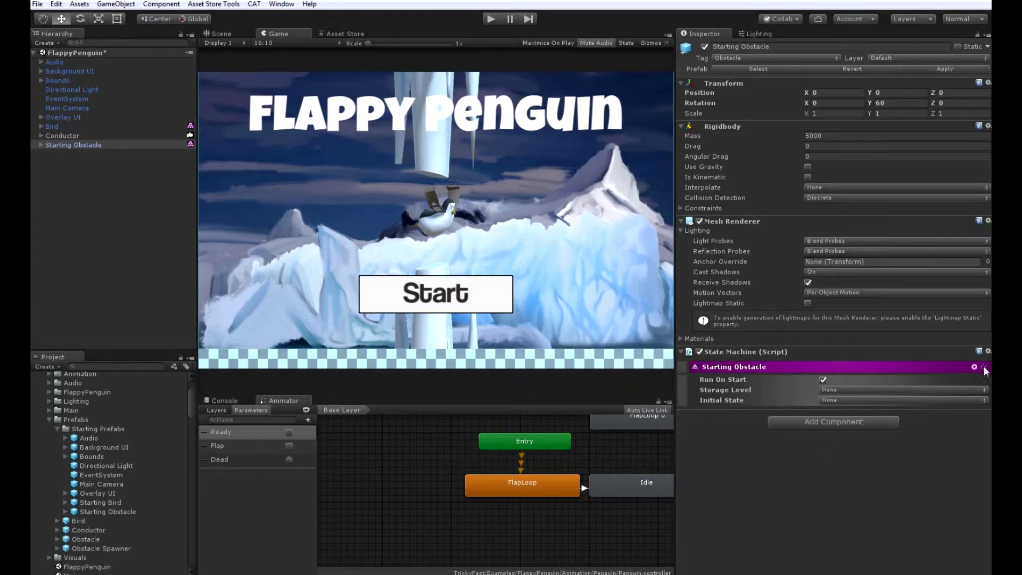
Step: Add a new state to the Starting Obstacle state machine and name it Move
right_click(969, 374)
mouse_move(968, 375)
left_click(853, 375)
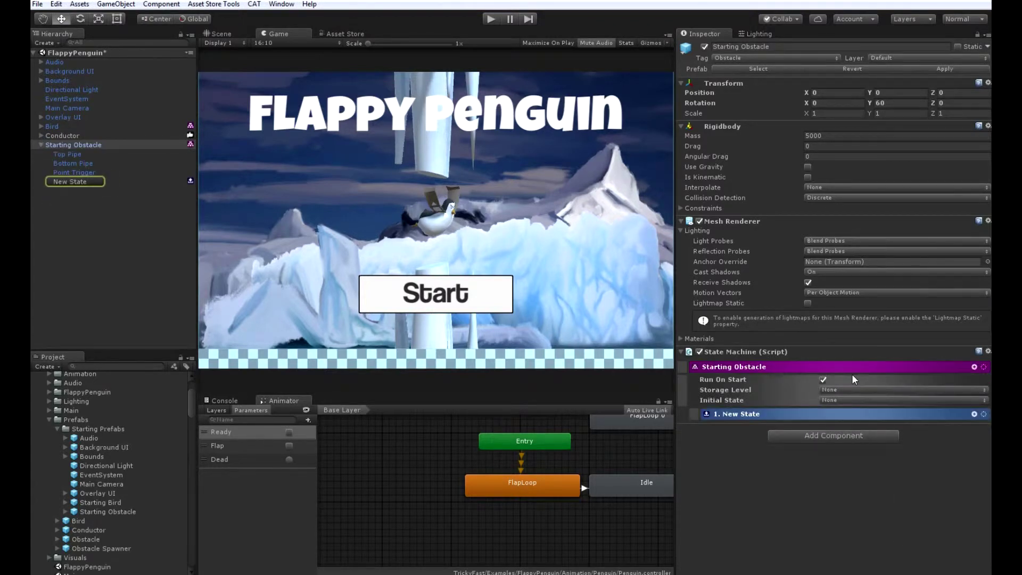
left_click(75, 182)
left_click(831, 47)
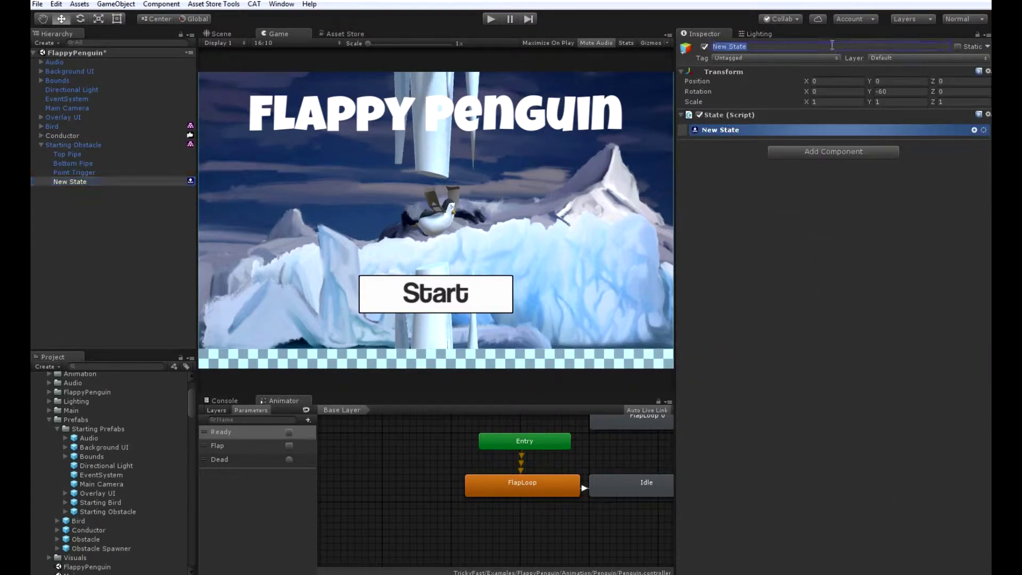
type("My")
key("BackSpace")
type("ove")
key("Return")
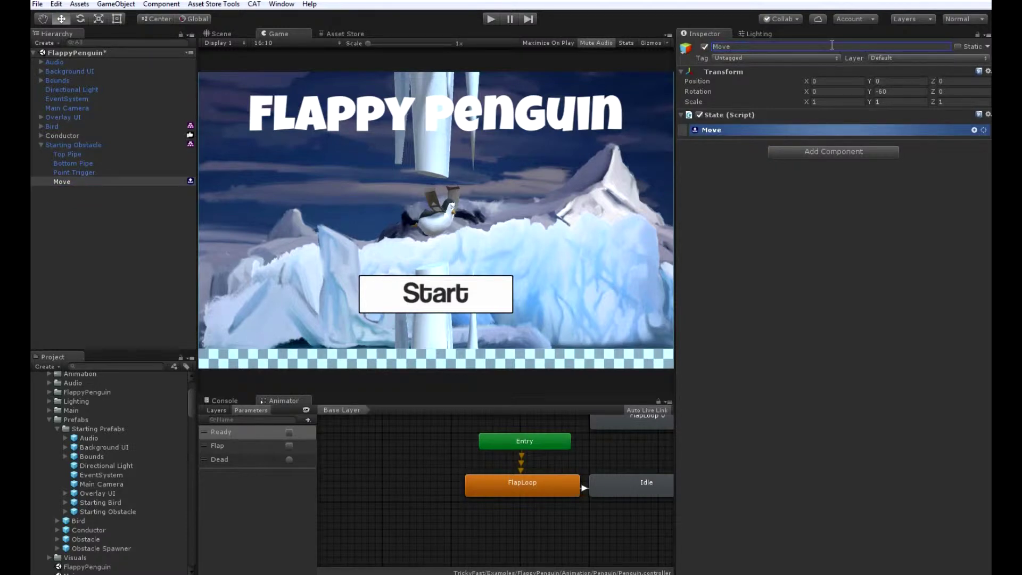
Step: Duplicate the Move state, rename the copy Disable, and save the scene
left_click(78, 179)
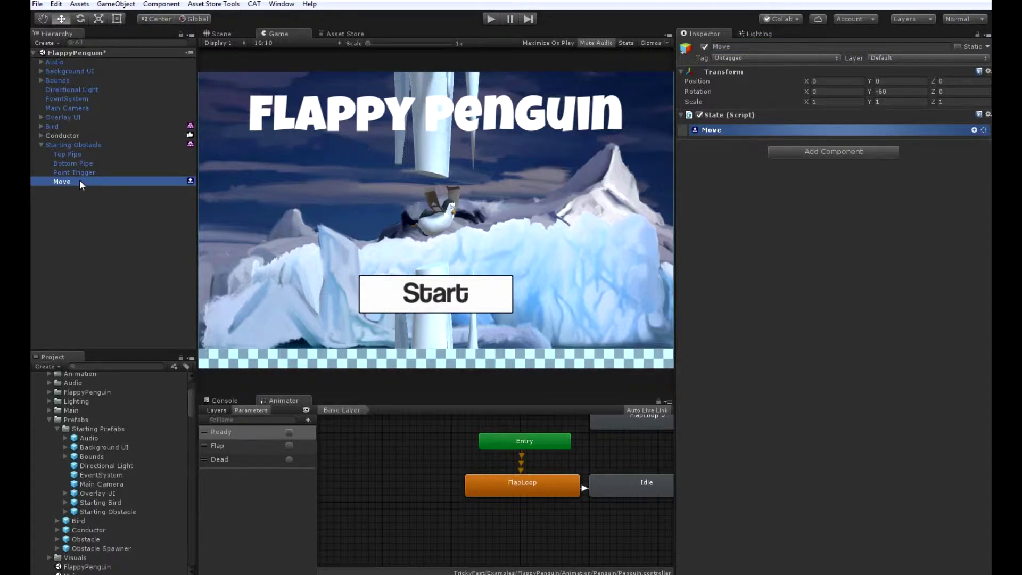
key("ctrl+d")
left_click(755, 48)
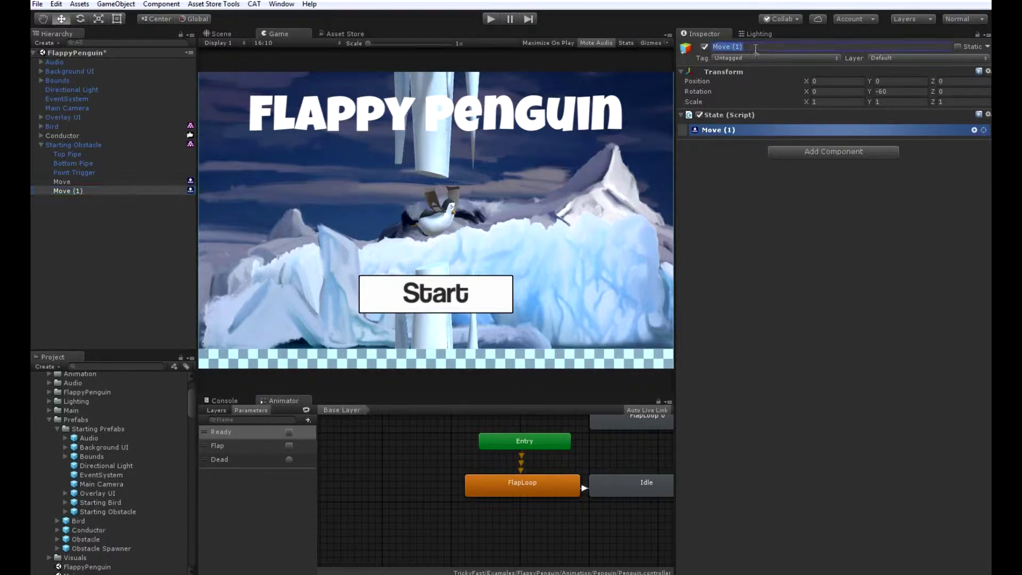
type("Disable")
key("Return")
key("ctrl+s")
Step: Add a Set Velocity action as a child of the Move state
left_click(122, 183)
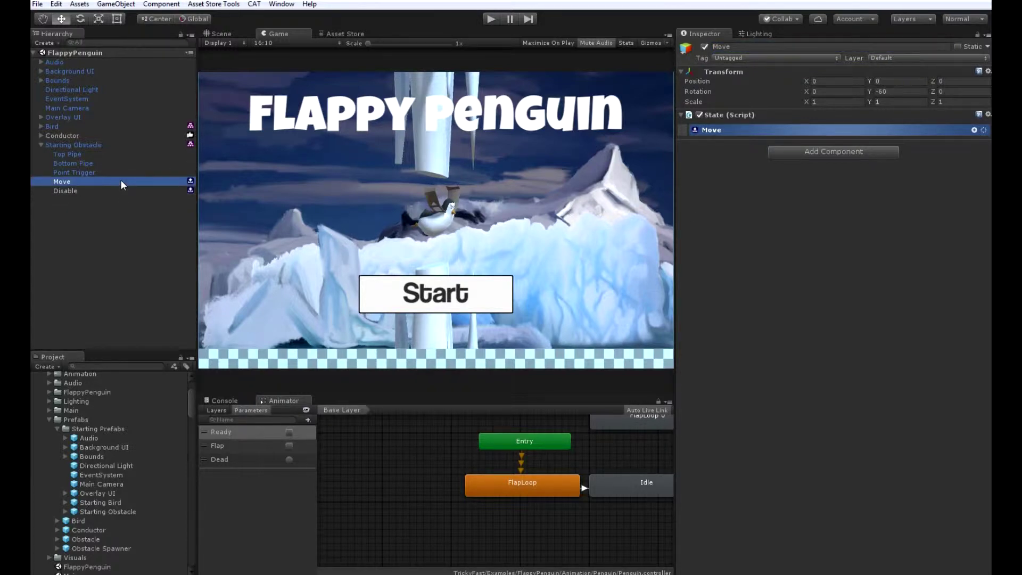
left_click(974, 130)
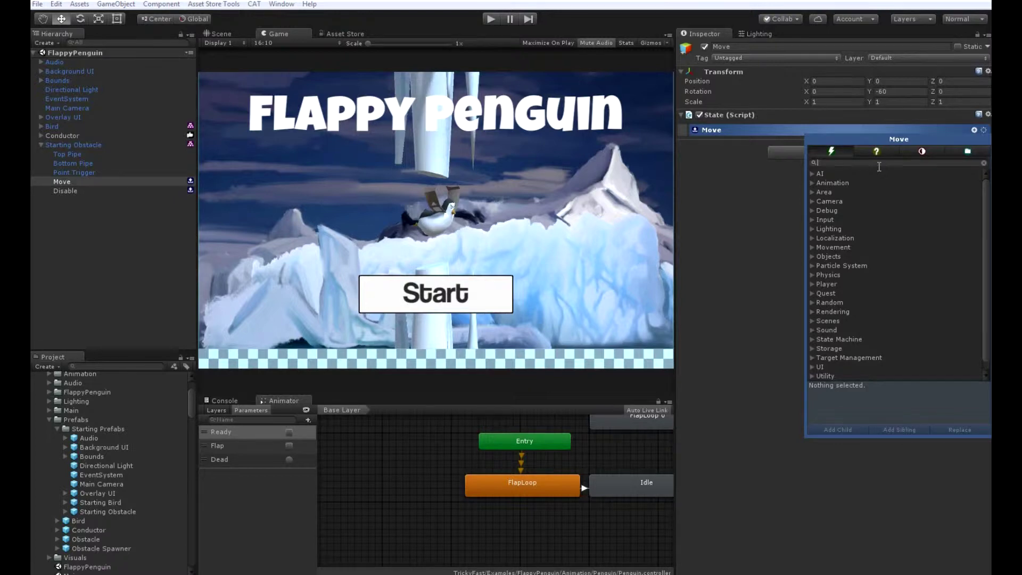
type("set b")
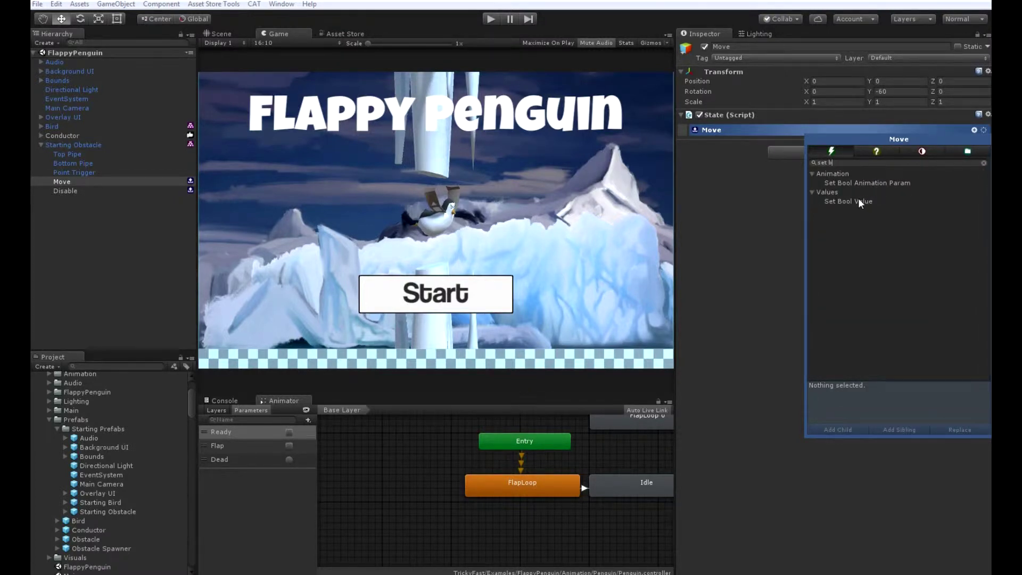
key("BackSpace")
type("v")
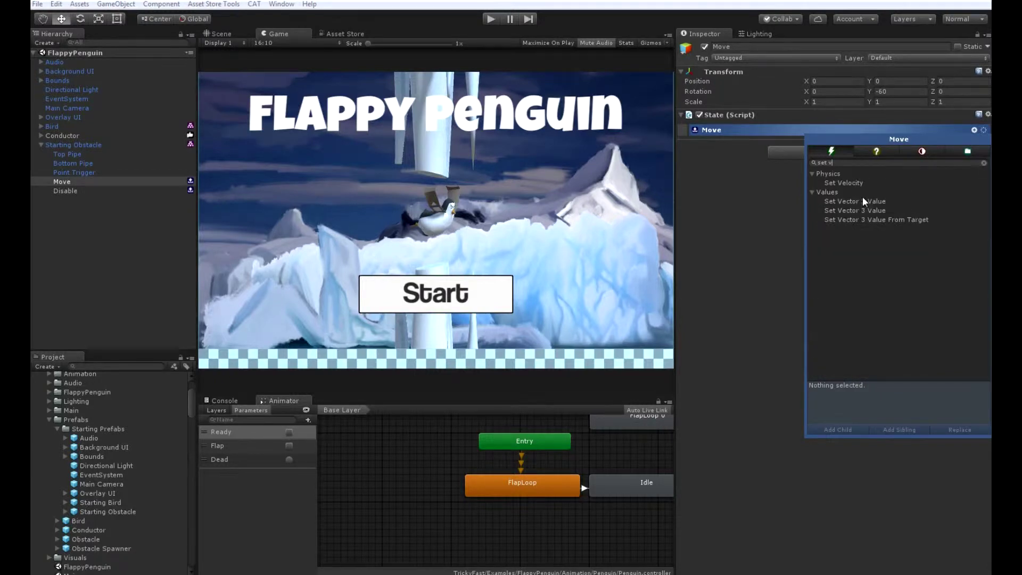
left_click(857, 183)
left_click(976, 183)
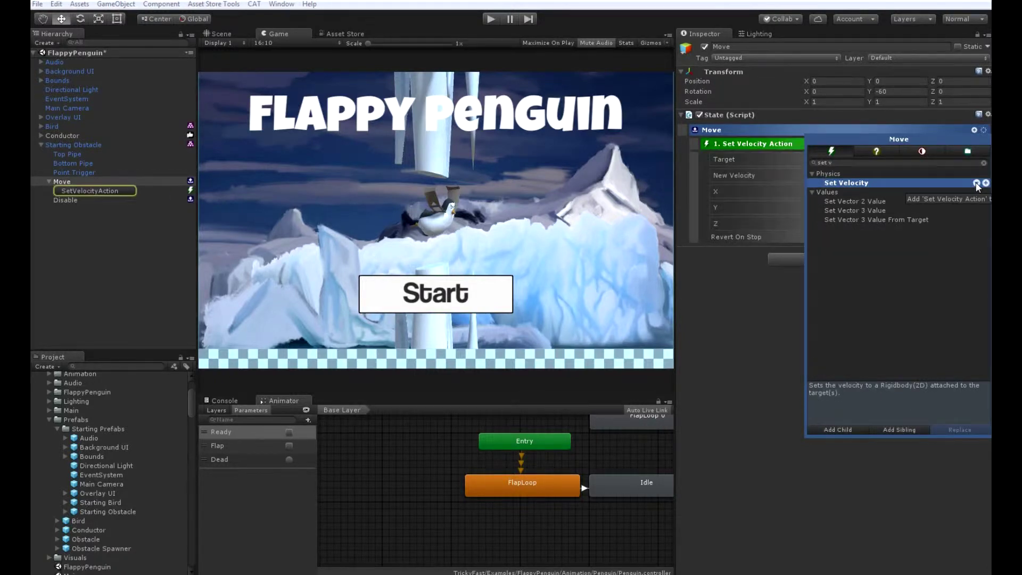
Step: Add a Spatial Collision Trigger as a child of the Move state
left_click(934, 154)
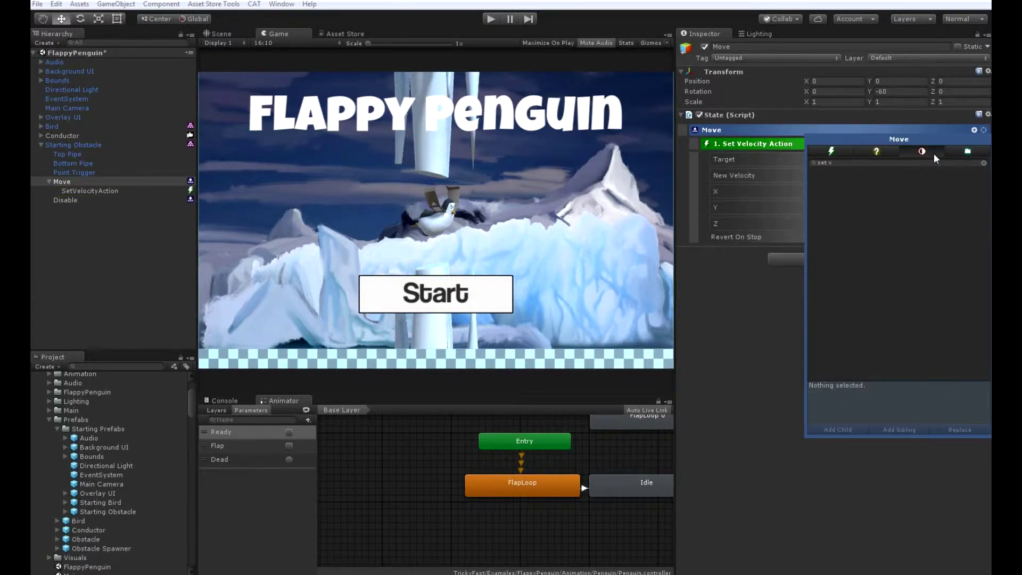
left_click(983, 163)
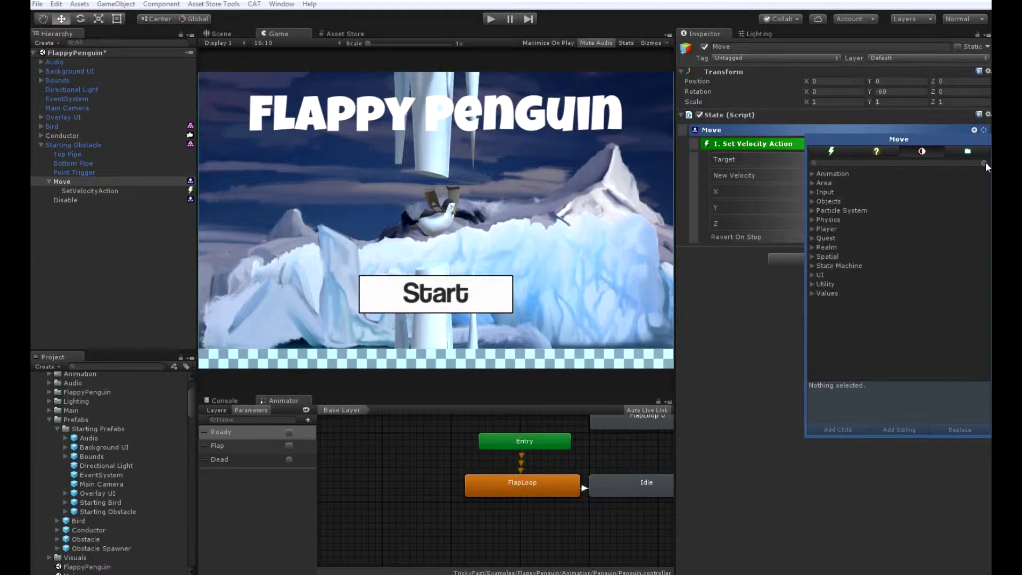
left_click(811, 257)
left_click(872, 265)
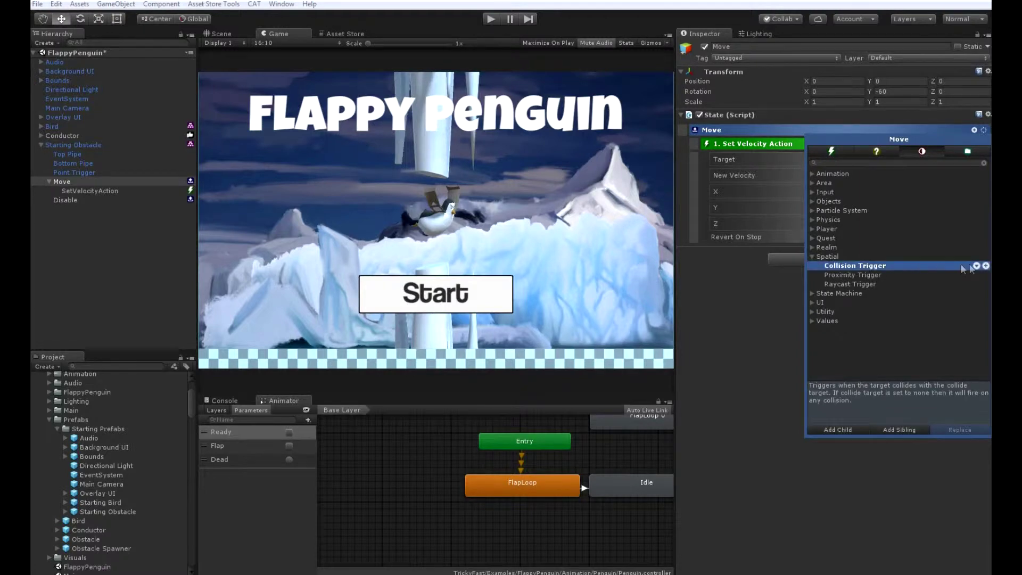
left_click(977, 266)
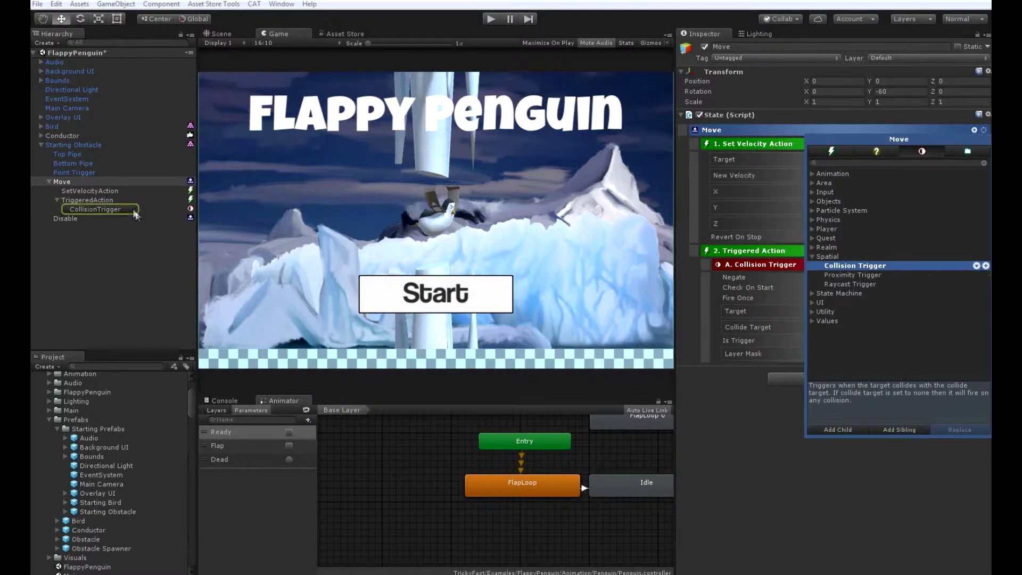
Step: Configure the Set Velocity action with X velocity -7, only the X axis enabled, and Revert On Stop turned on
left_click(120, 190)
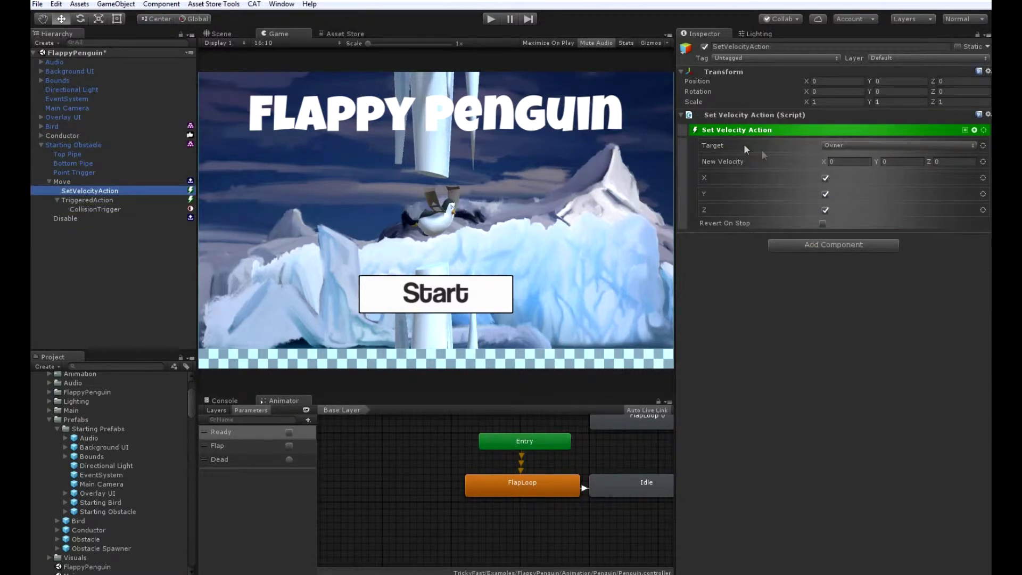
left_click(852, 162)
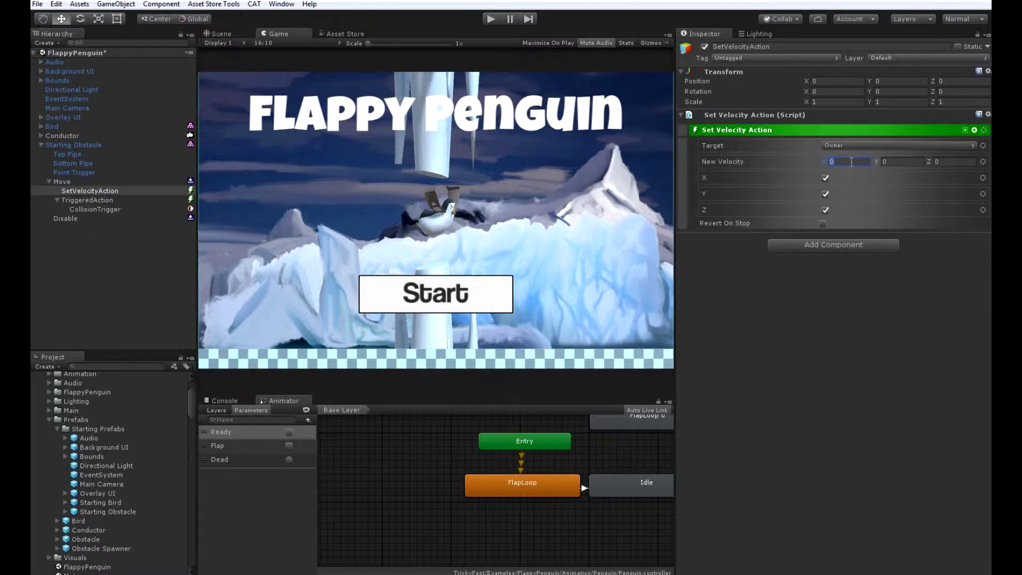
type("-7")
left_click(825, 195)
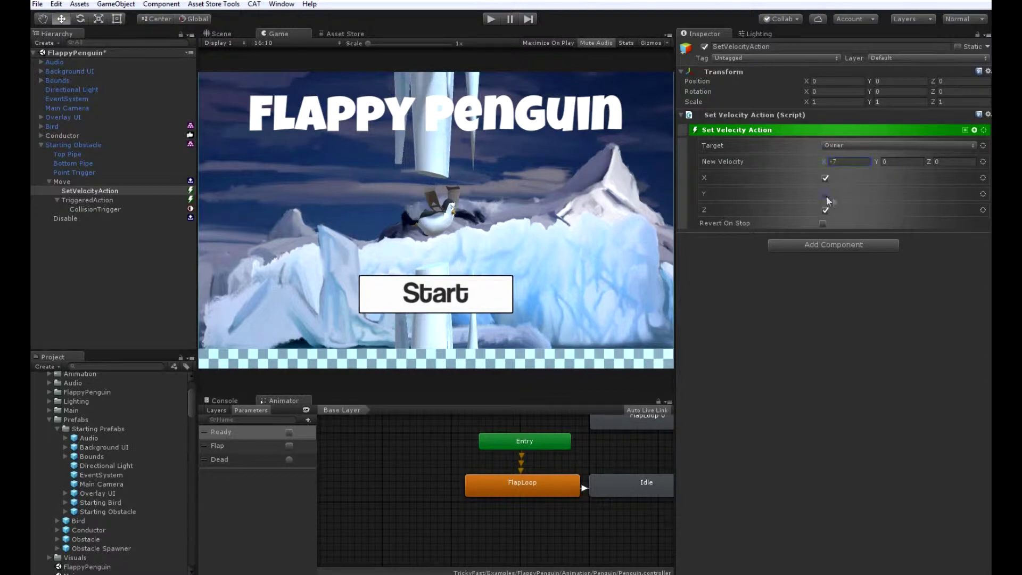
left_click(823, 223)
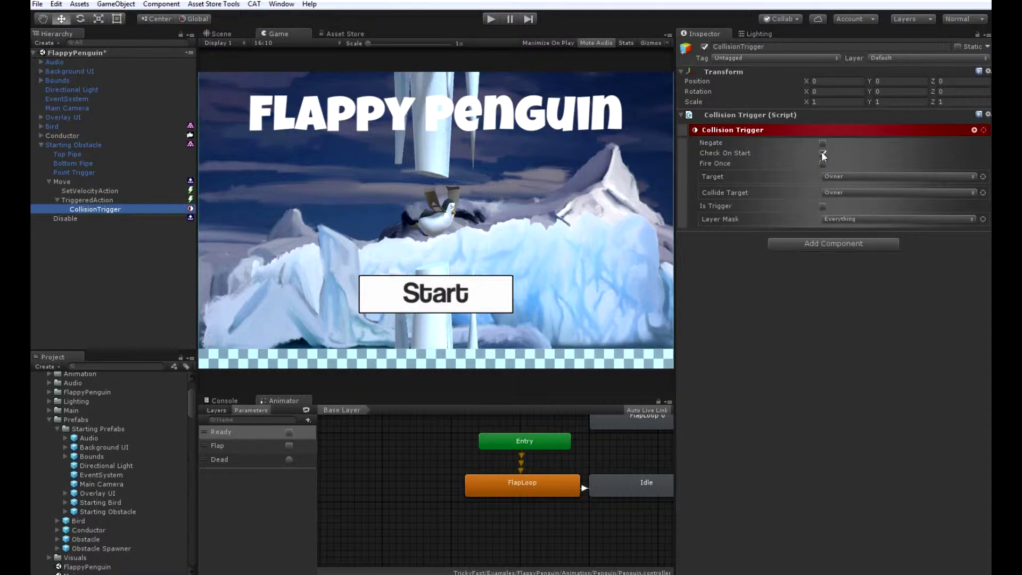
Step: Turn off Check On Start for the Collision Trigger and set its Collide Target to the name Obstacle Reset
left_click(822, 152)
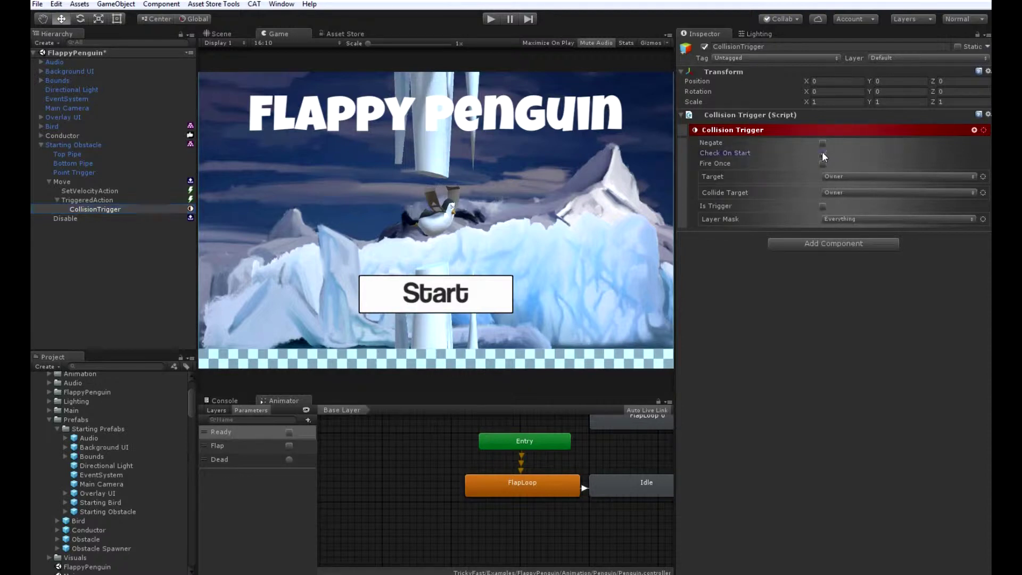
left_click(877, 191)
left_click(867, 257)
left_click(850, 192)
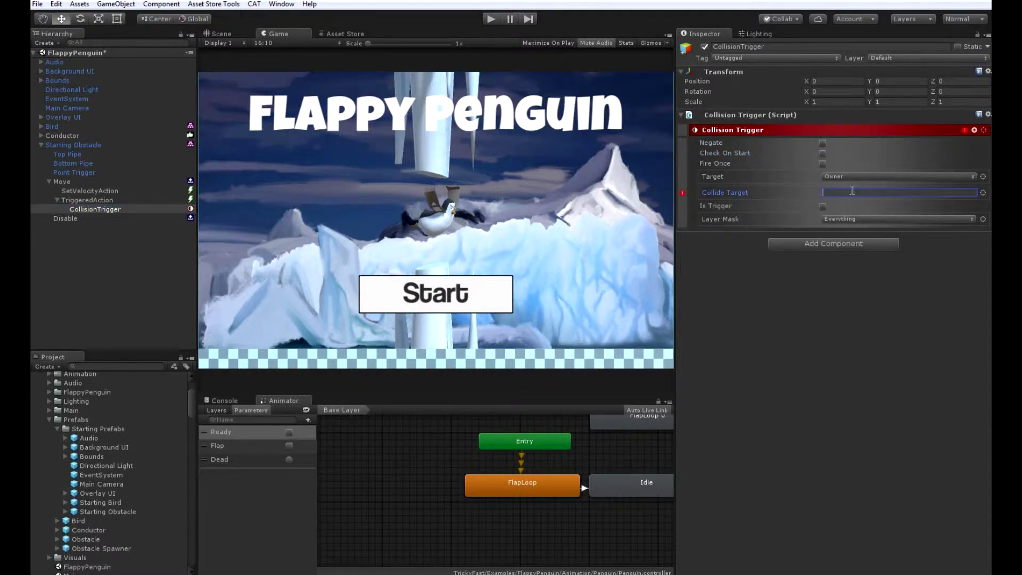
type("Obstacle")
type("s")
key("BackSpace")
type("Reset")
Step: Check the Obstacle Reset object under Bounds in the scene view, and enable Is Trigger on the Collision Trigger
left_click(42, 80)
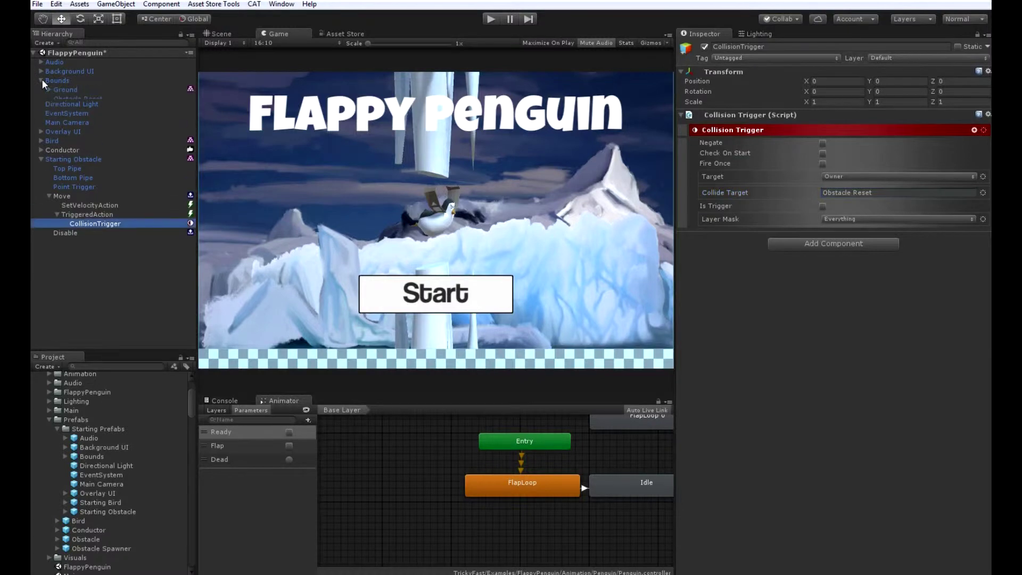
left_click(80, 98)
left_click(222, 32)
scroll(250, 170, "up", 2)
middle_click_drag(250, 170, 319, 180)
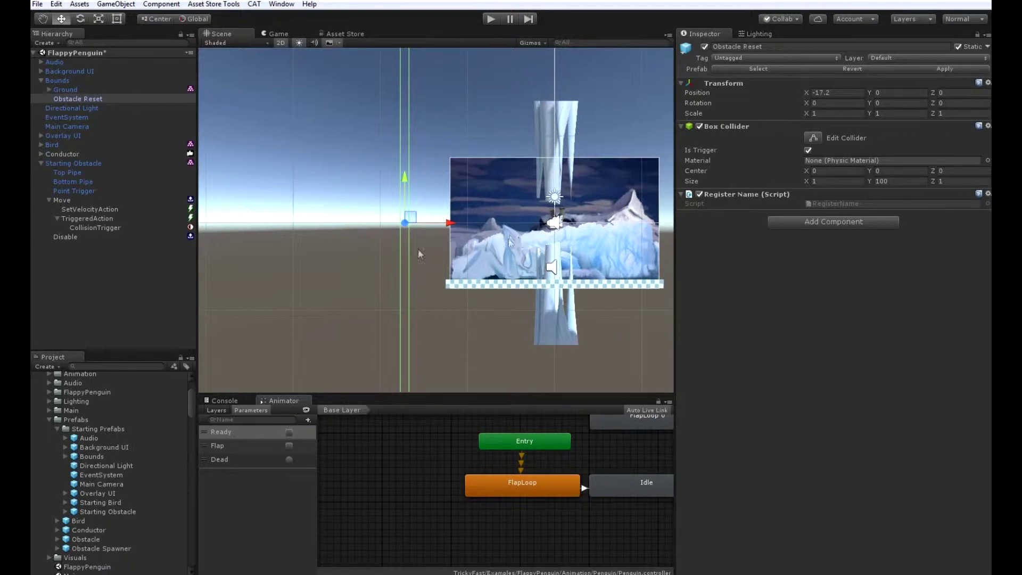
left_click(95, 227)
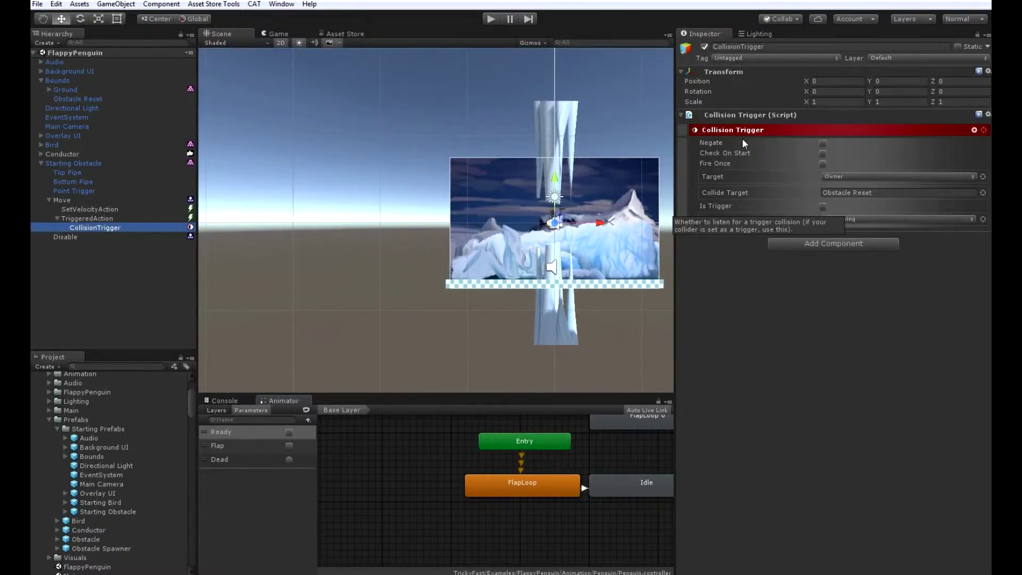
left_click(822, 205)
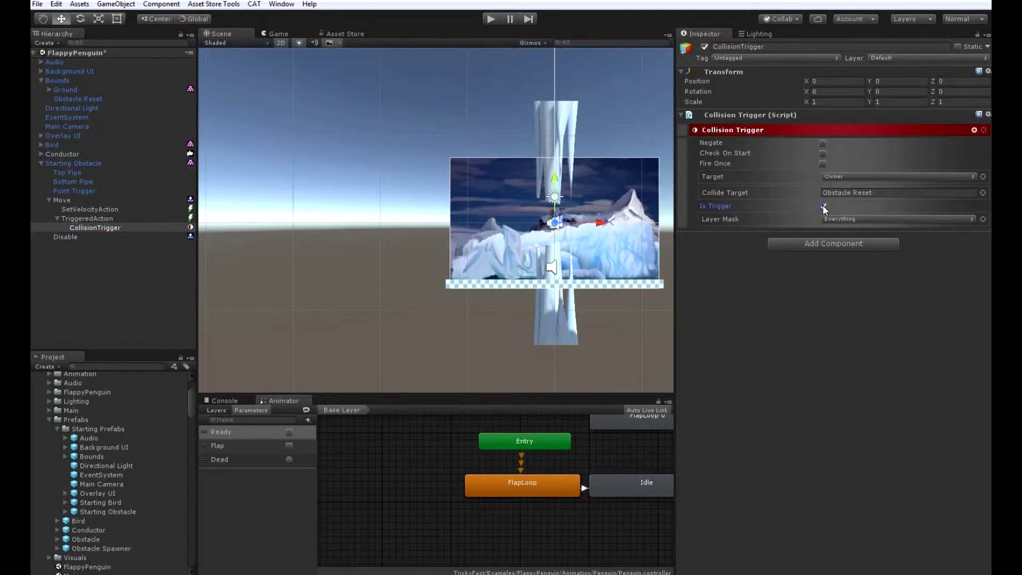
Step: Add a Change State action to the Collision Trigger and set its State Name to Disable
left_click(973, 129)
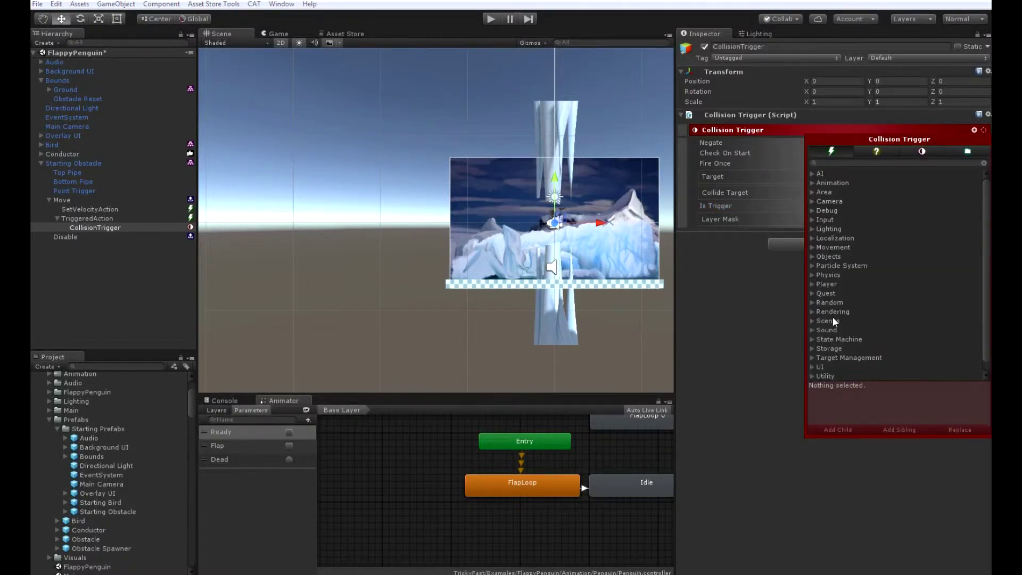
left_click(815, 330)
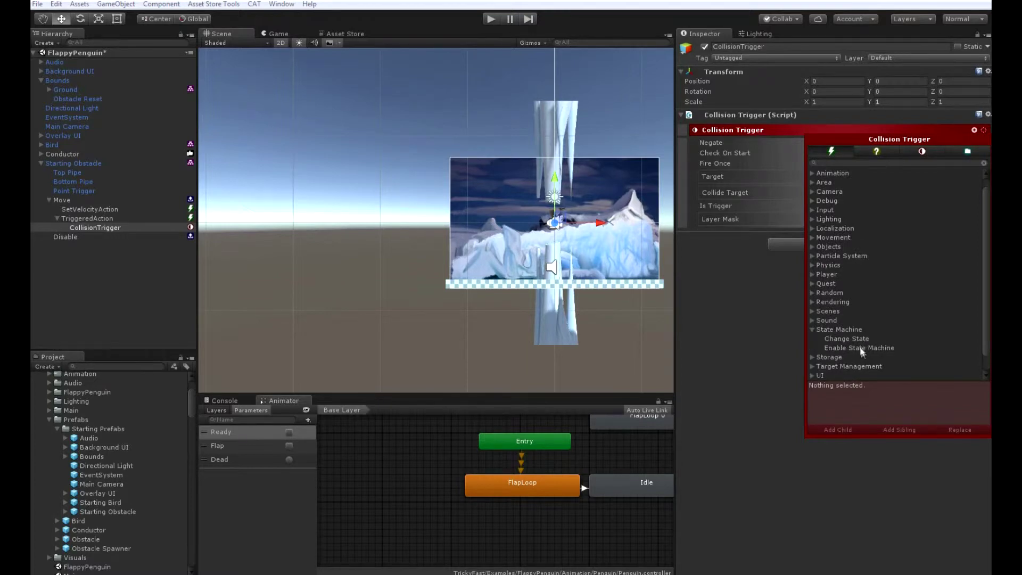
left_click(938, 338)
left_click(968, 339)
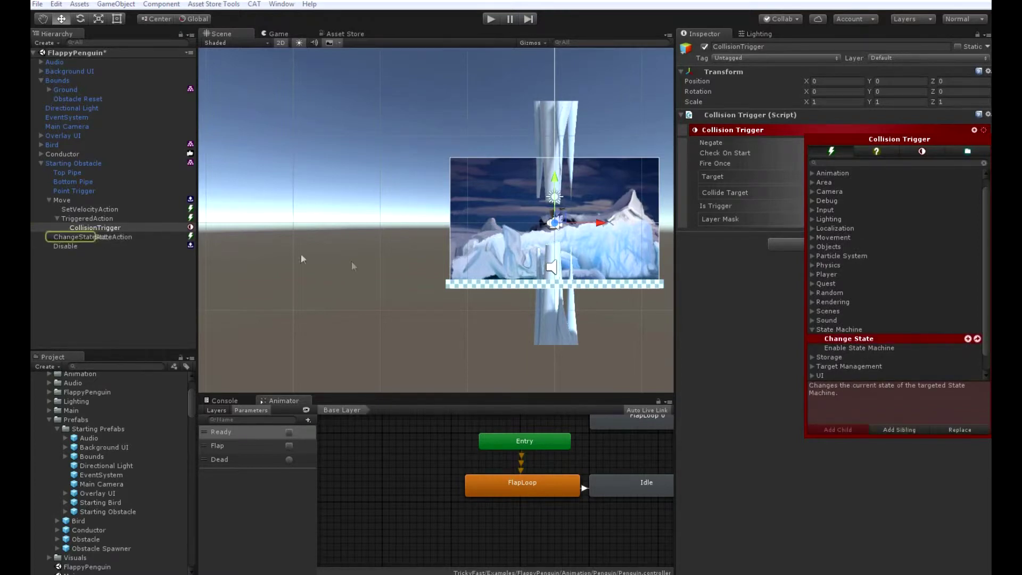
left_click(126, 237)
left_click(133, 236)
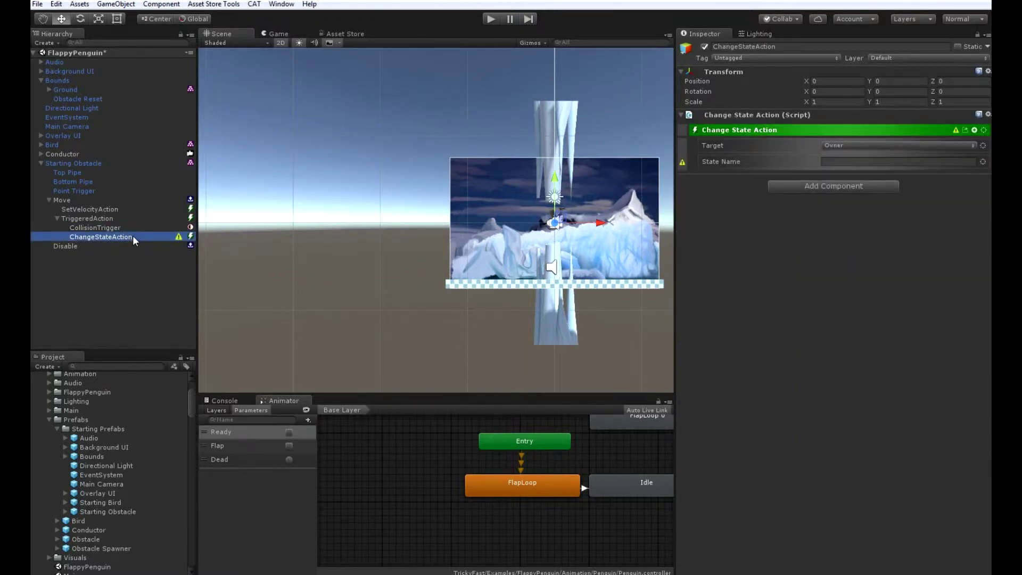
left_click(873, 160)
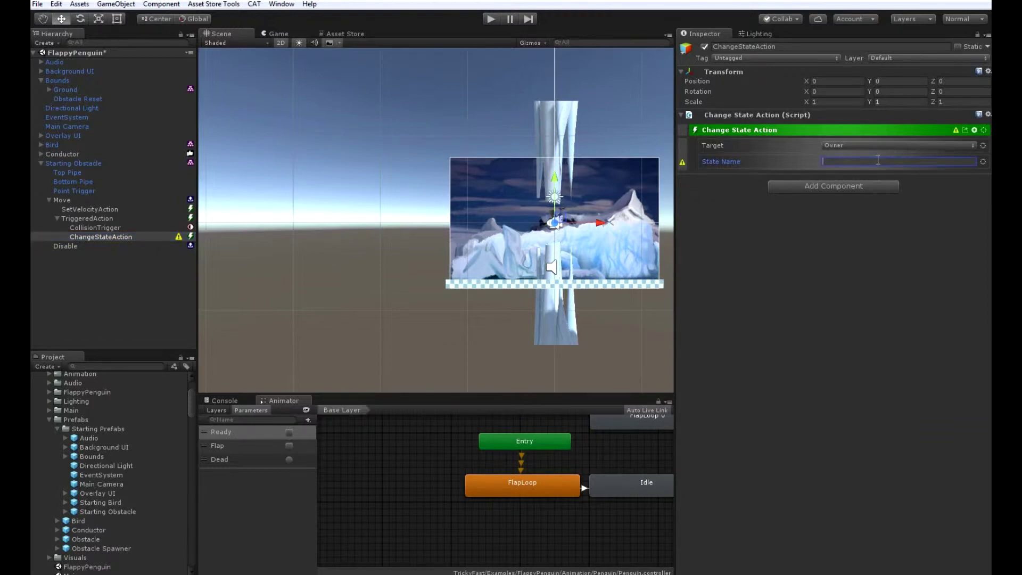
type("Disable")
Step: Add an Add Target To List action as a child of the Starting Obstacle's Disable state
left_click(109, 210)
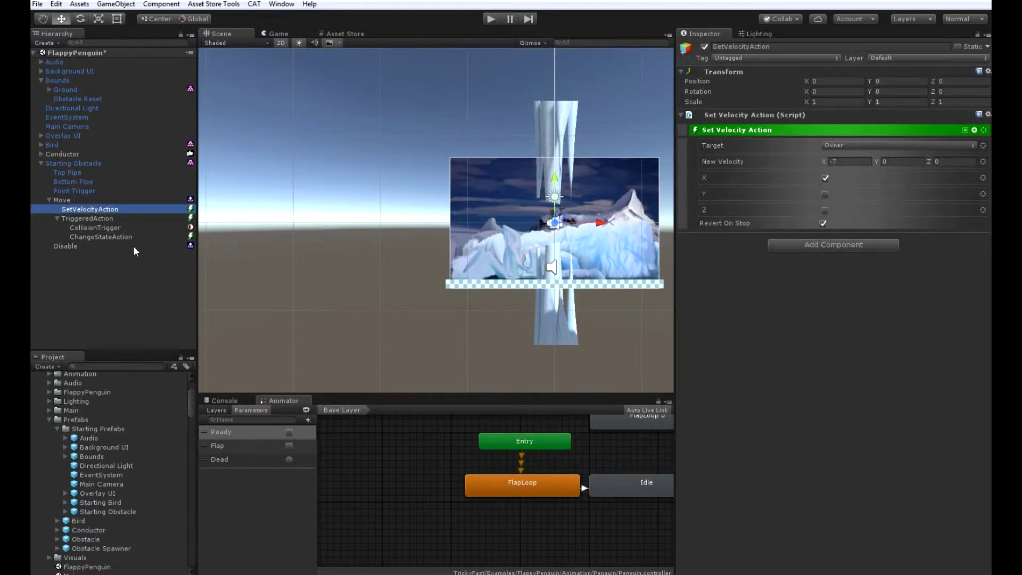
left_click(87, 246)
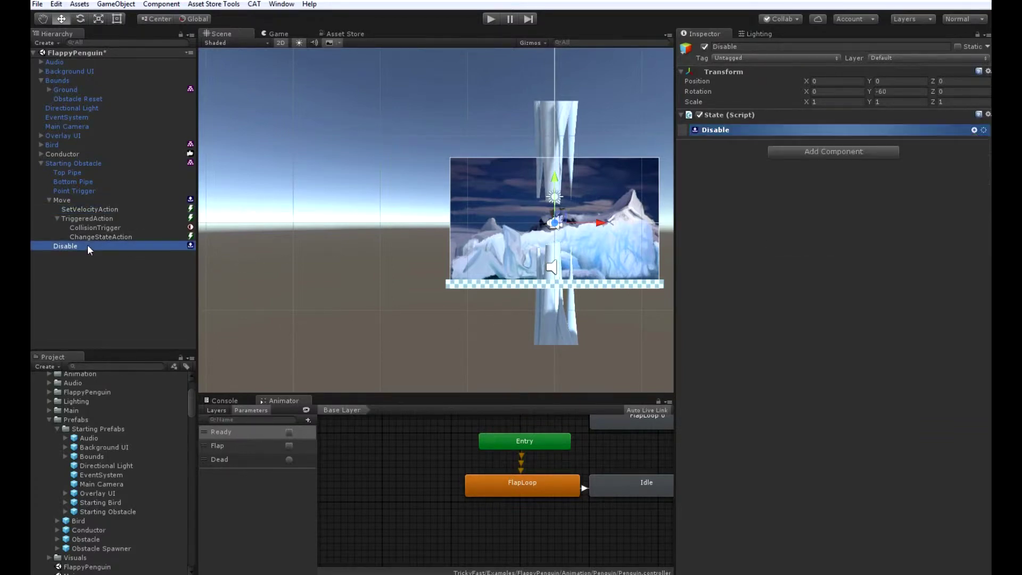
left_click(974, 130)
left_click(810, 356)
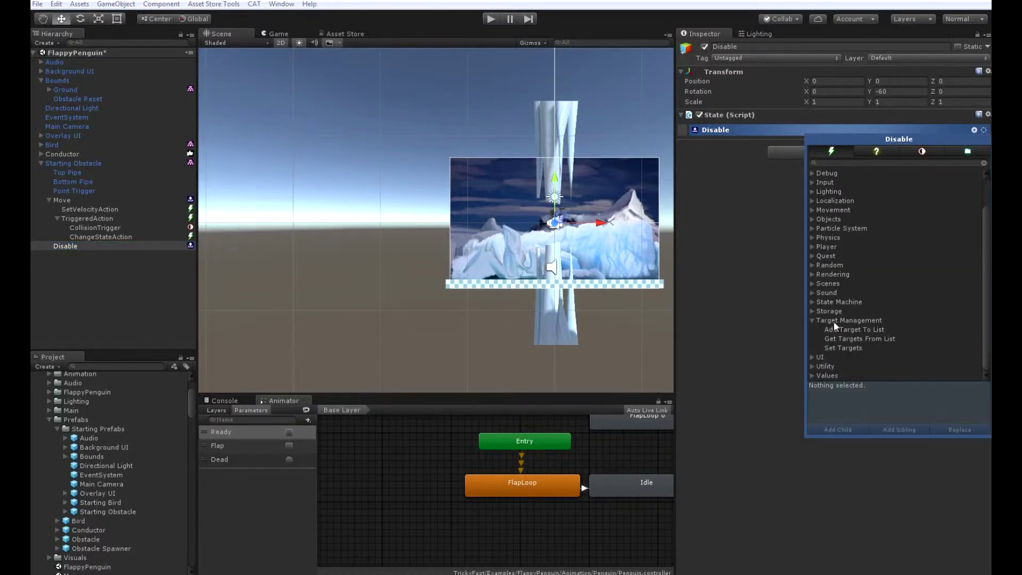
left_click(844, 330)
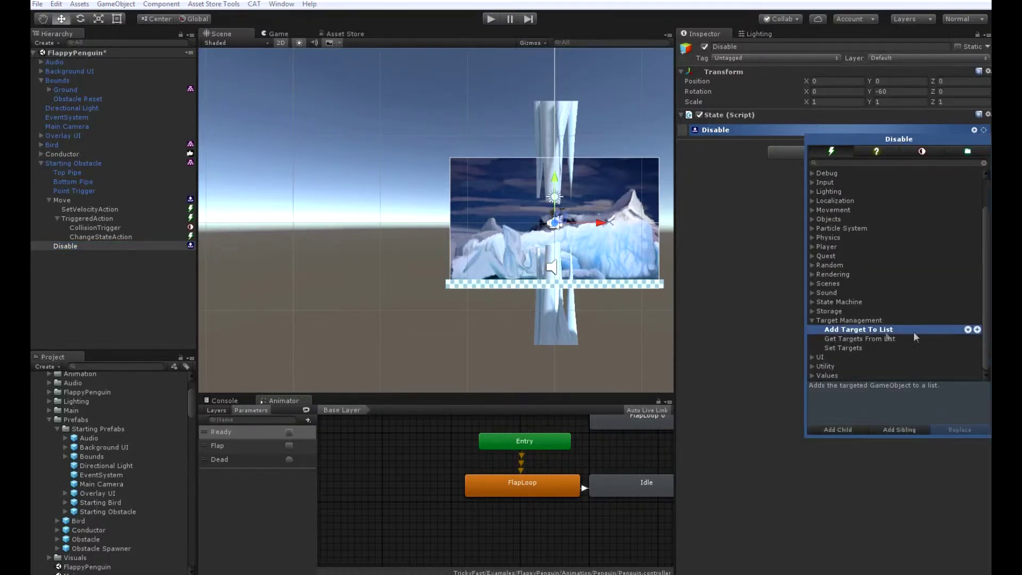
left_click(968, 330)
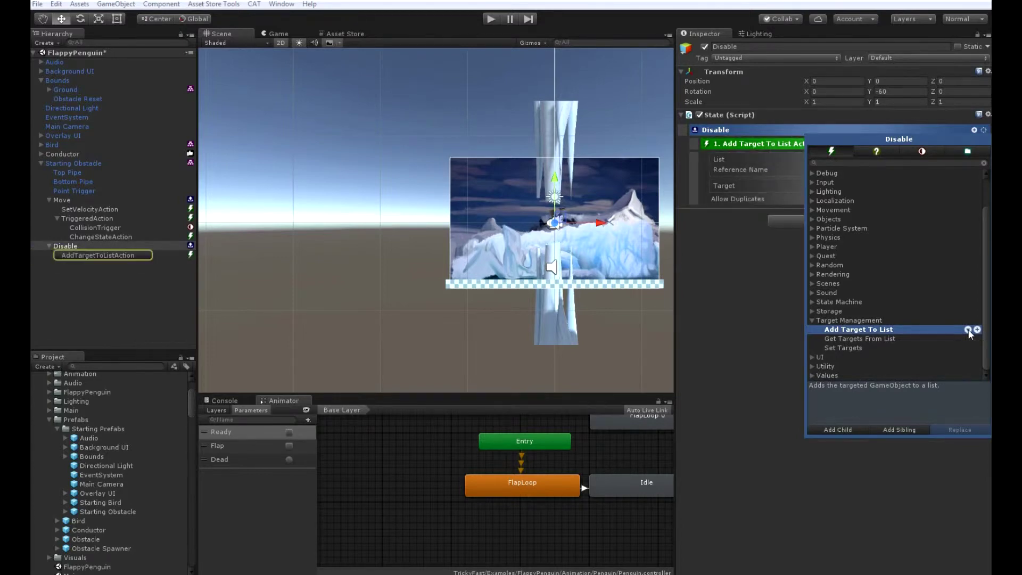
left_click(713, 289)
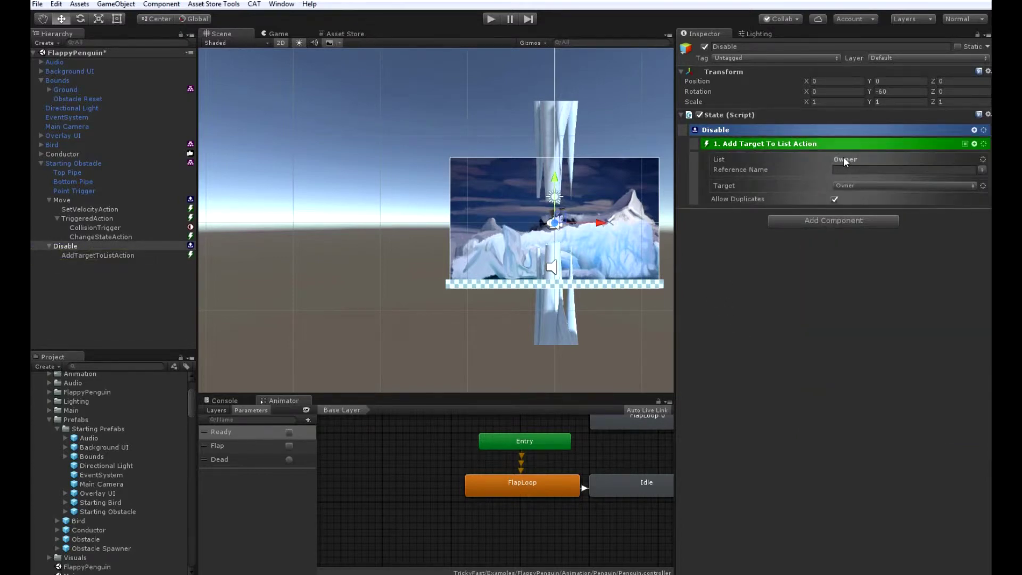
Step: Set the Add Target To List action's List to the named object Obstacle Spawner with Reference Name idleObstacles
left_click(982, 160)
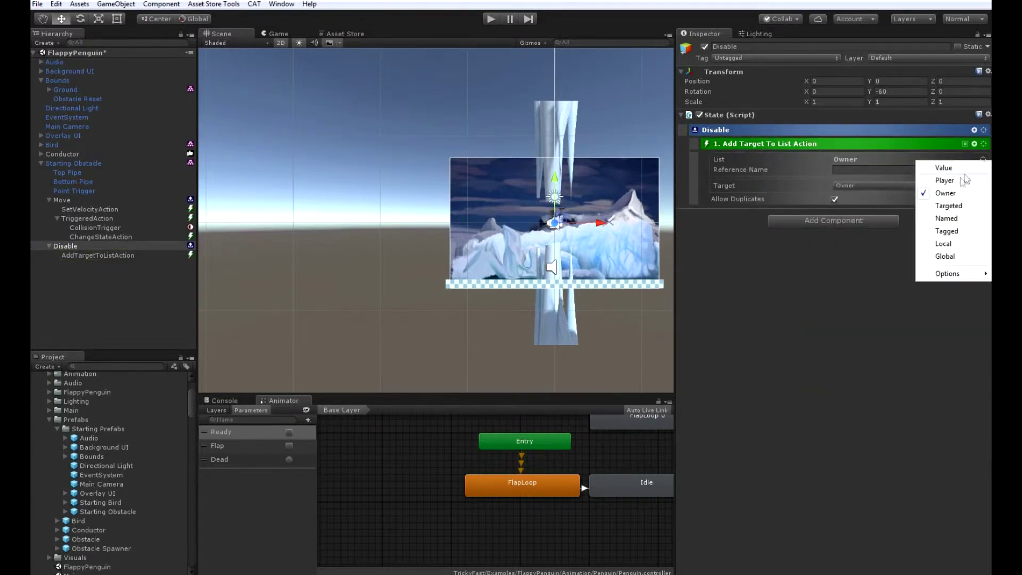
left_click(963, 217)
left_click(858, 160)
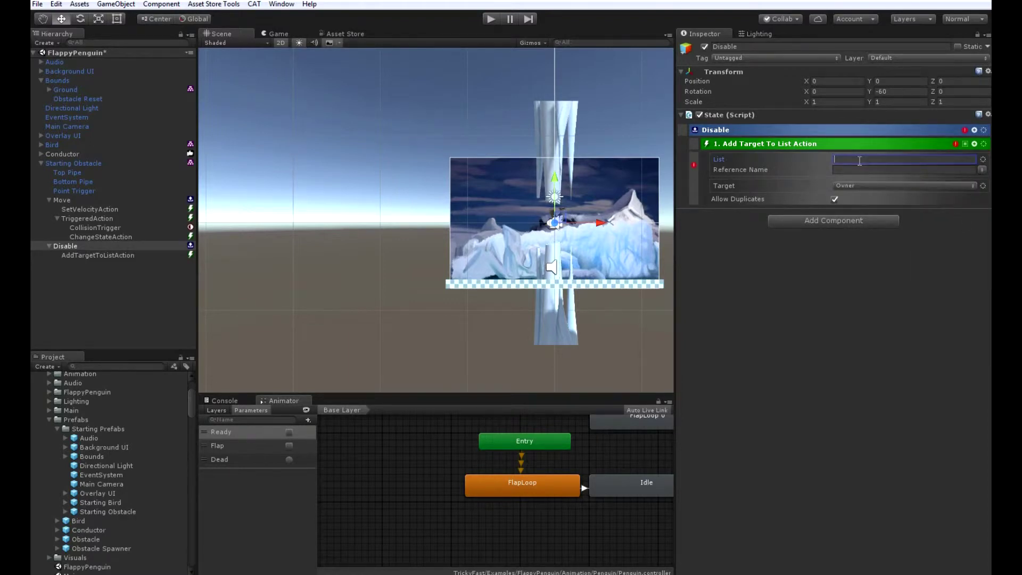
type("Obstacle Spaw")
key("BackSpace")
key("BackSpace")
type("pawn")
key("BackSpace")
key("BackSpace")
key("BackSpace")
type("awner")
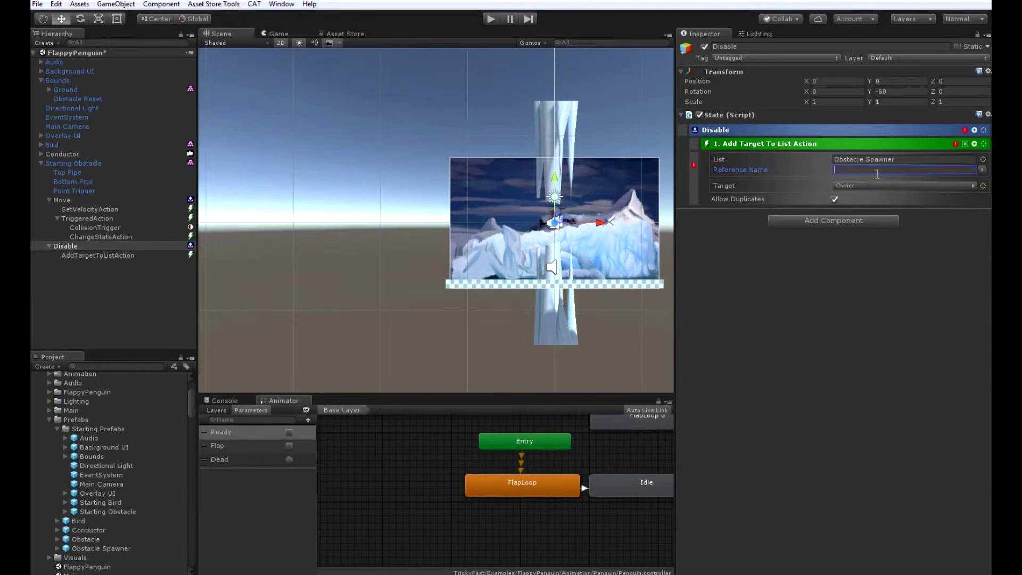
type("idleObstacles")
Step: Turn off Allow Duplicates for the Add Target To List action and save the scene
left_click(833, 199)
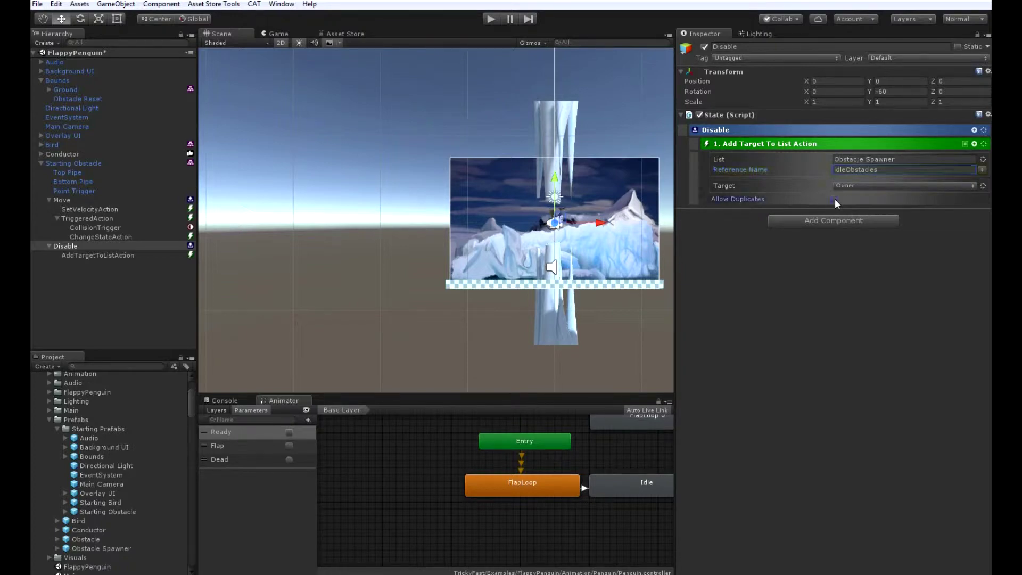
key("ctrl+s")
key("Down")
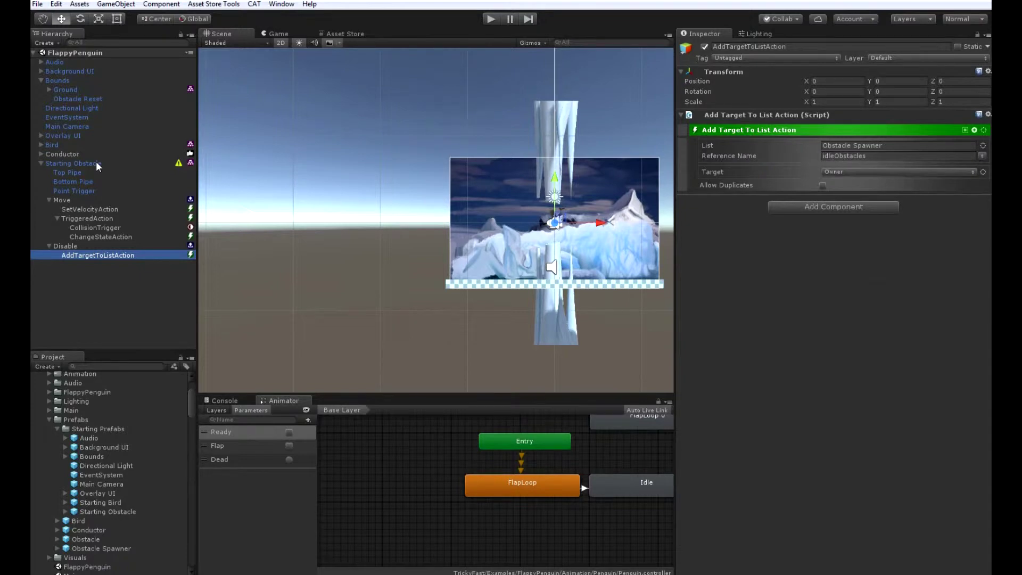
Step: Rename the Starting Obstacle object in the scene as My Obstacle
left_click(97, 164)
left_click(812, 47)
type("M")
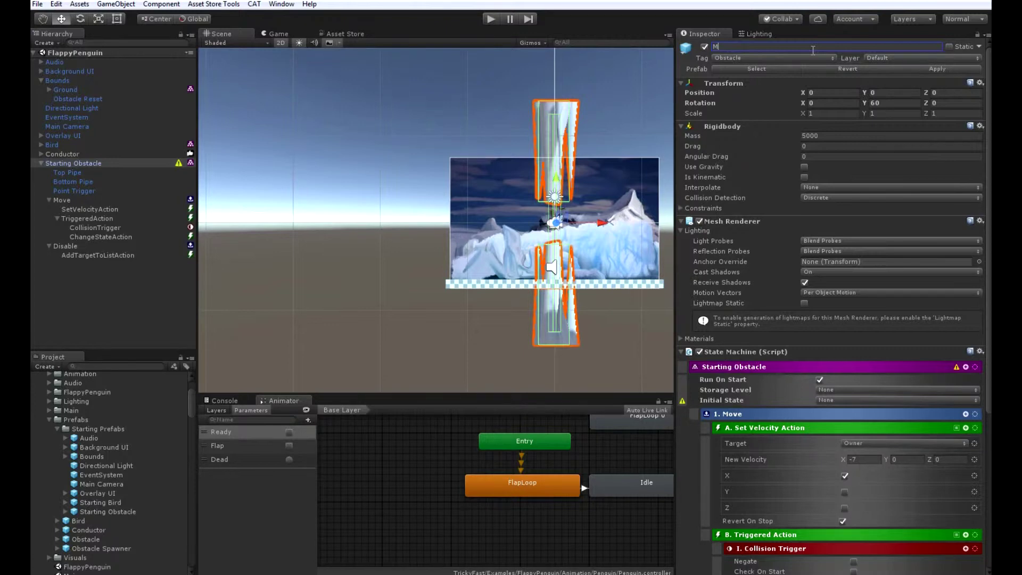
type("y Obstacle")
key("Return")
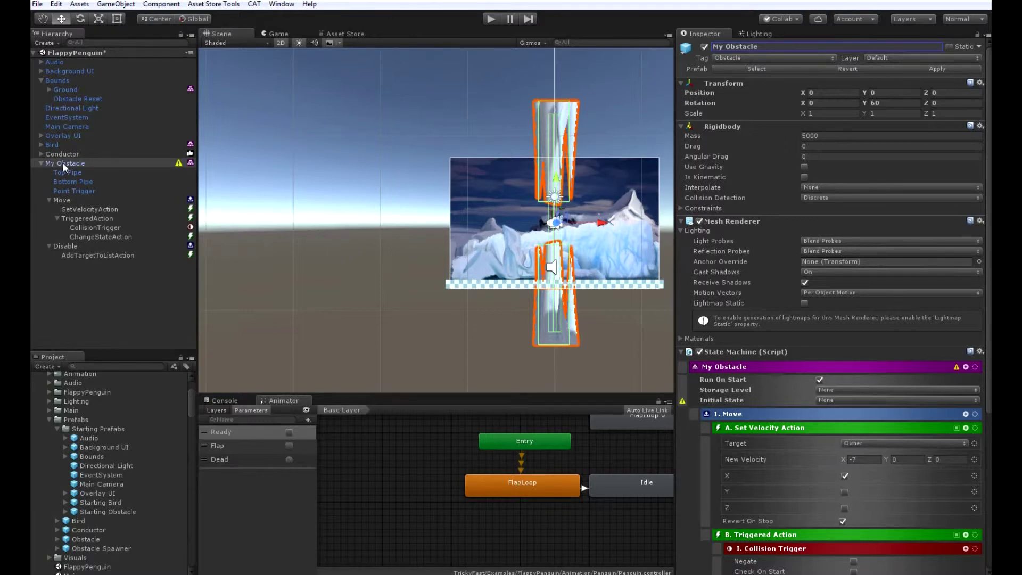
Step: Store My Obstacle as a prefab in the Prefabs folder and delete its instance from the scene
left_click_drag(63, 162, 72, 419)
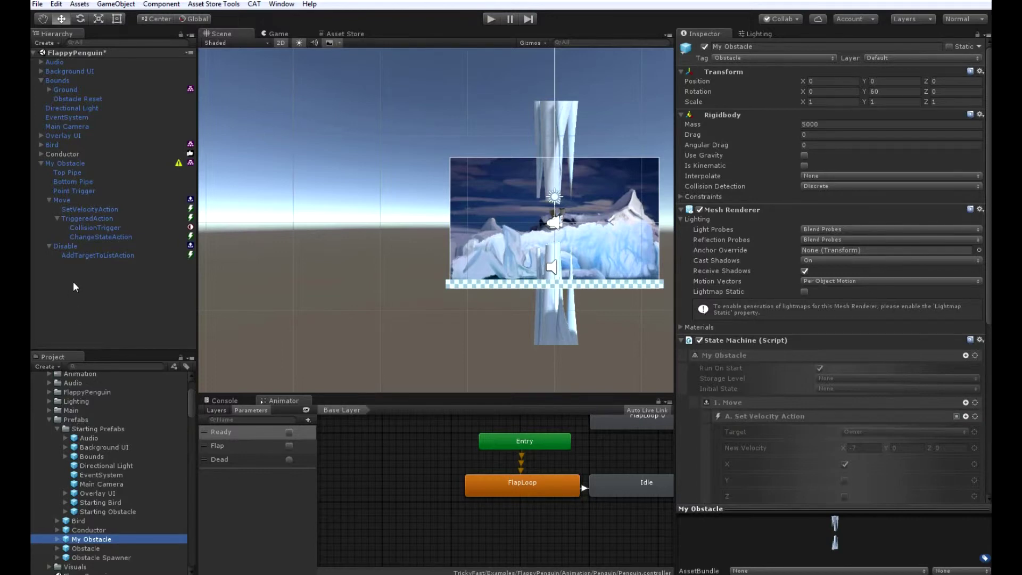
left_click(75, 164)
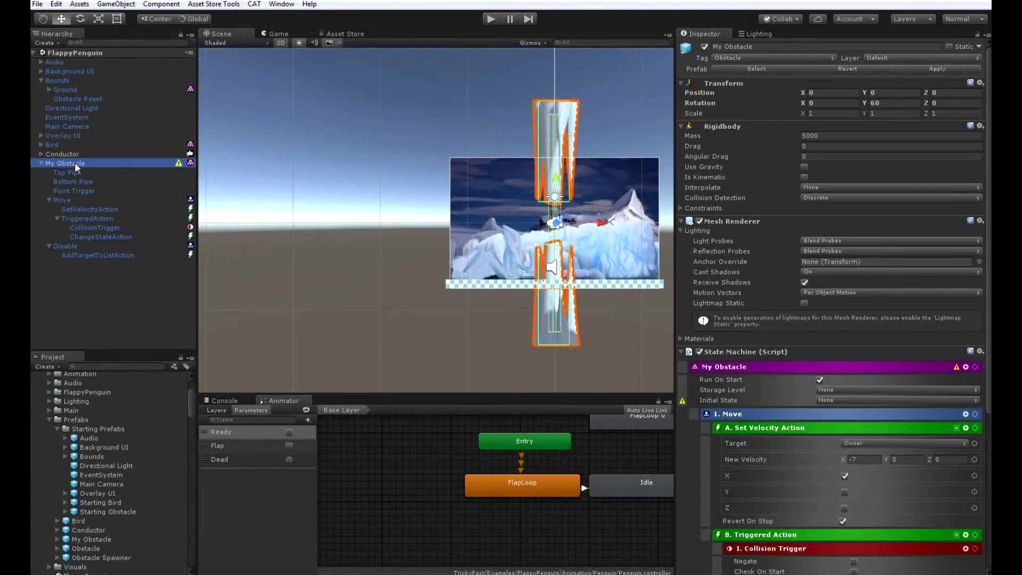
key("Delete")
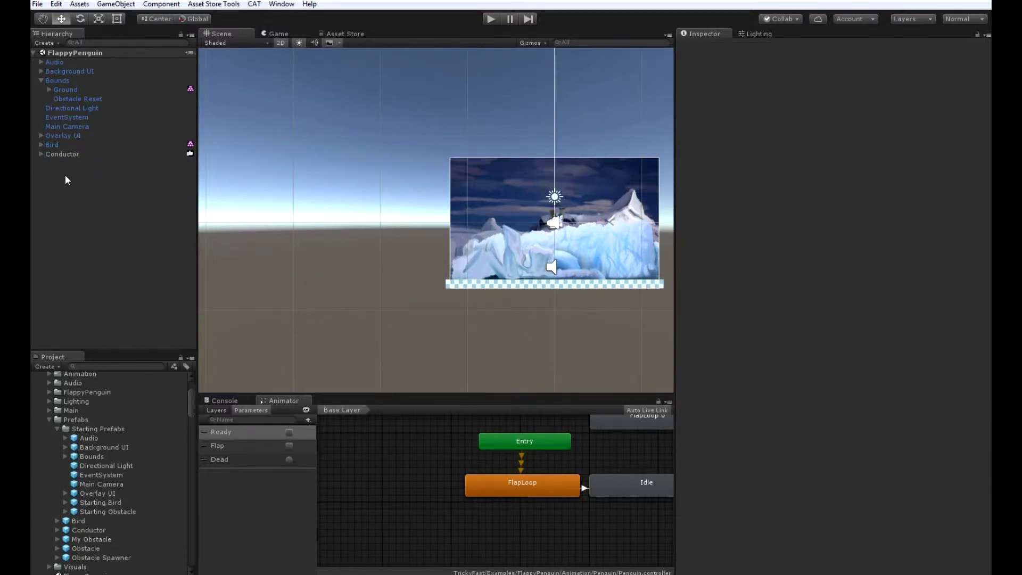
Step: Create an empty GameObject in the scene and reset its transform
left_click(45, 43)
left_click(62, 57)
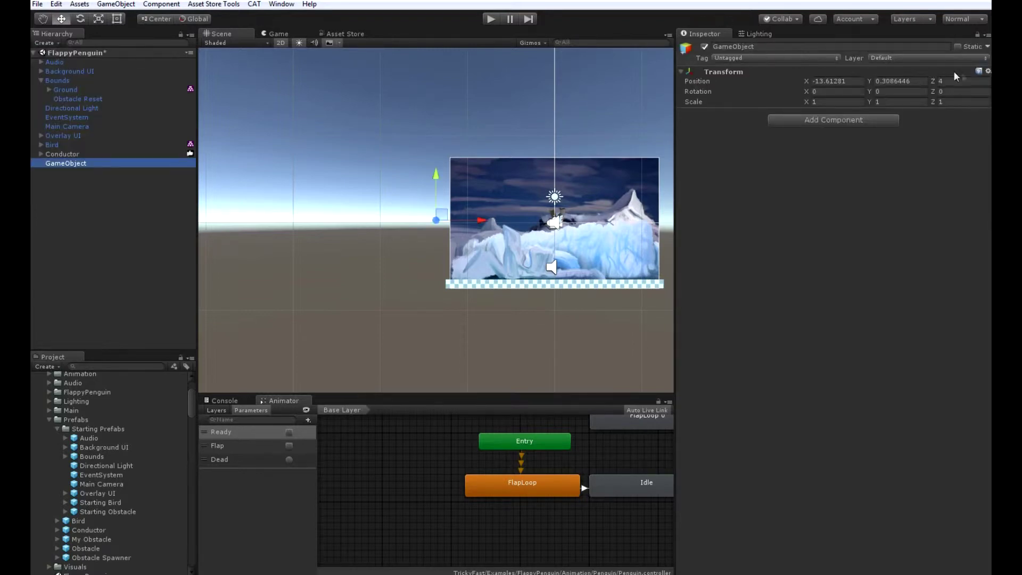
left_click(987, 73)
left_click(939, 80)
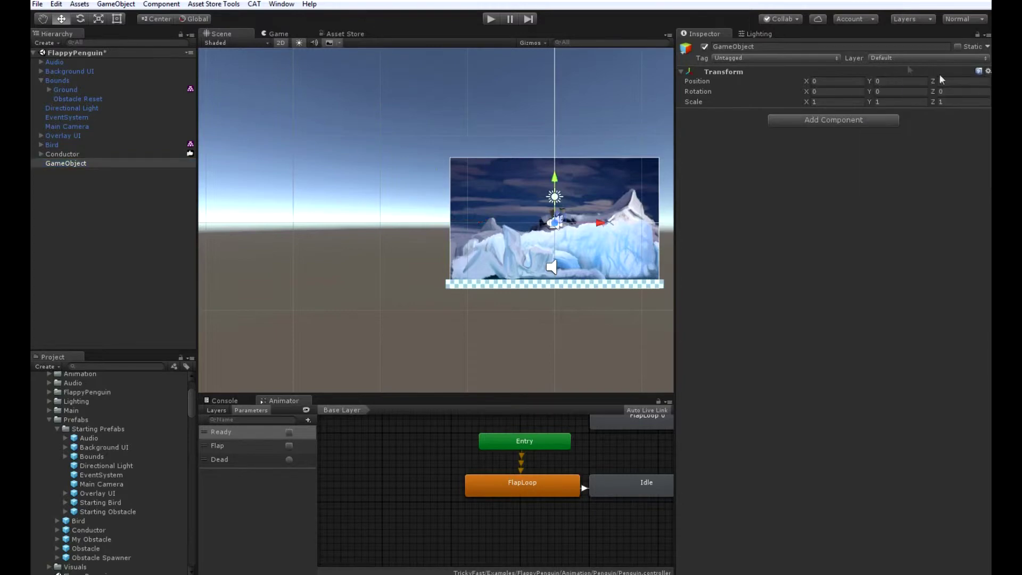
Step: Name the new empty object Obstacle Spawner and set its position to X 15 and Y 2
left_click(850, 44)
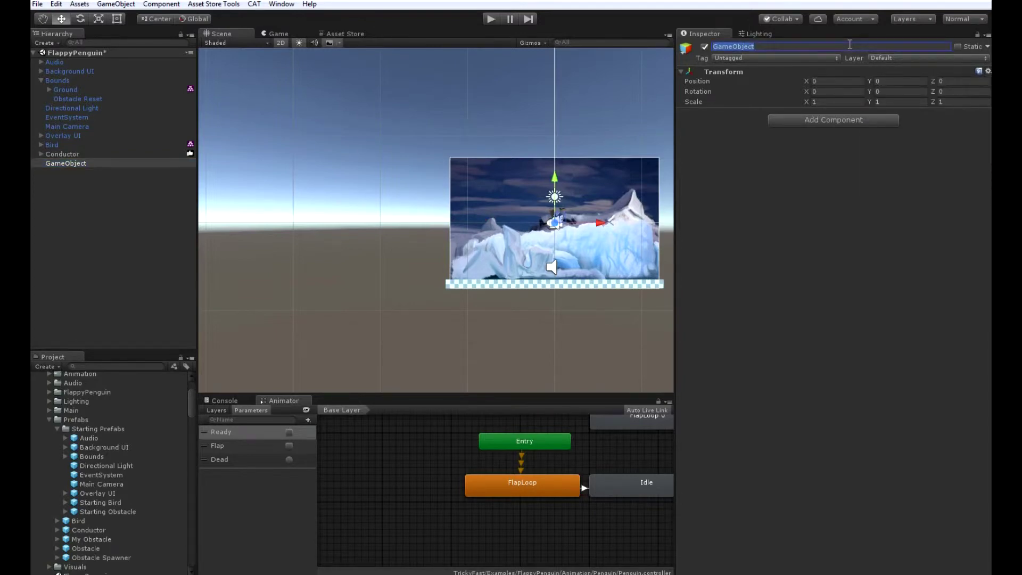
type("Obstacle Spawner")
key("Return")
left_click(833, 81)
type("15")
key("Tab")
type("2")
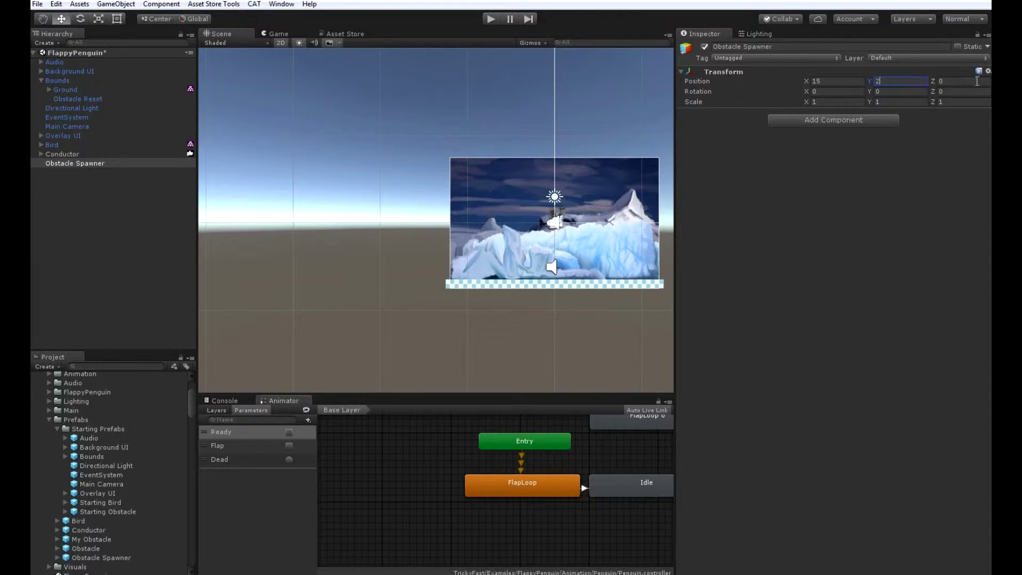
middle_click_drag(548, 306, 383, 292)
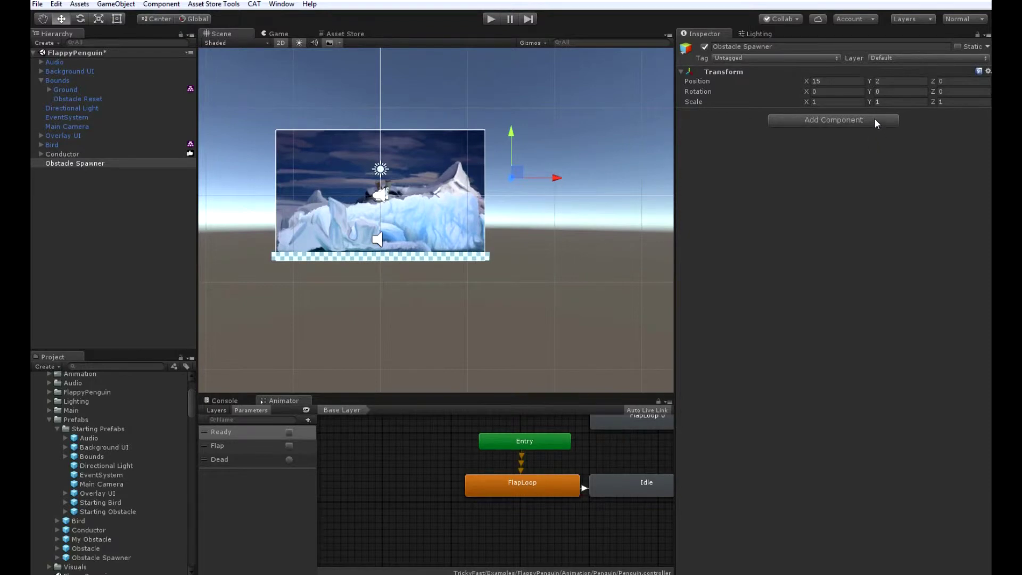
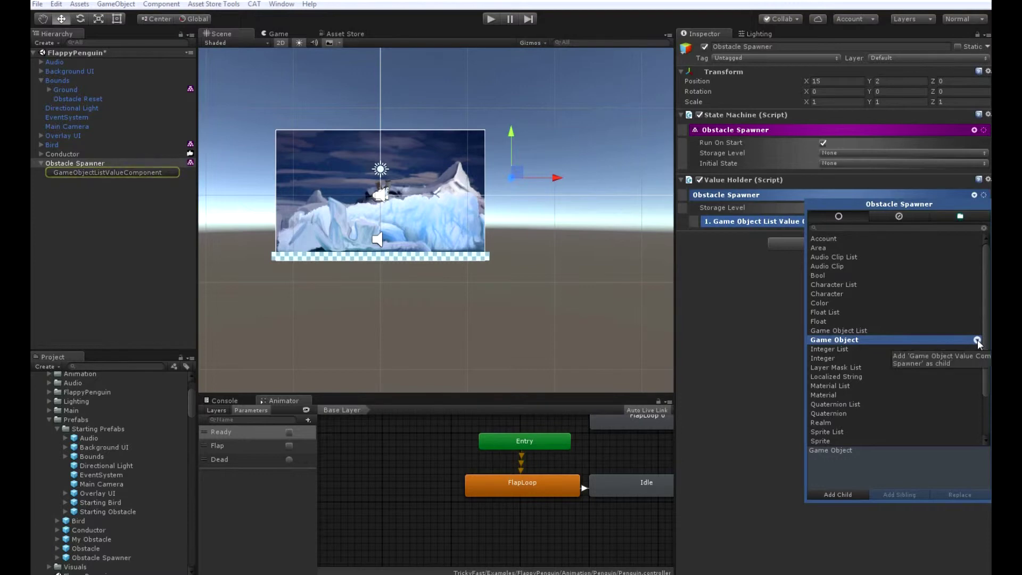
Step: Add two Vector 3 values, one Float value and one Integer value to the Obstacle Spawner's Value Holder
scroll(862, 363, "down", 3)
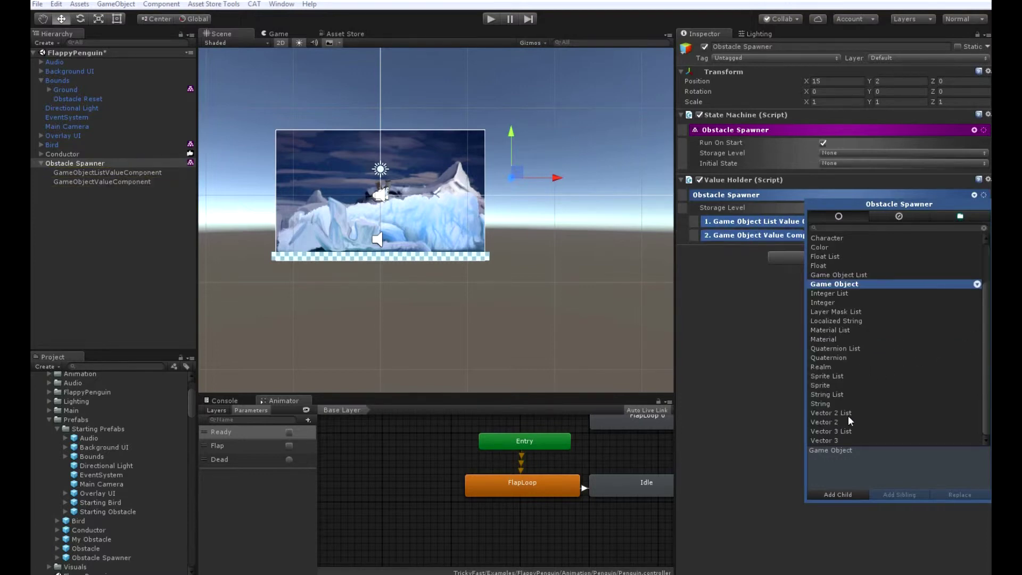
left_click(836, 442)
left_click(977, 440)
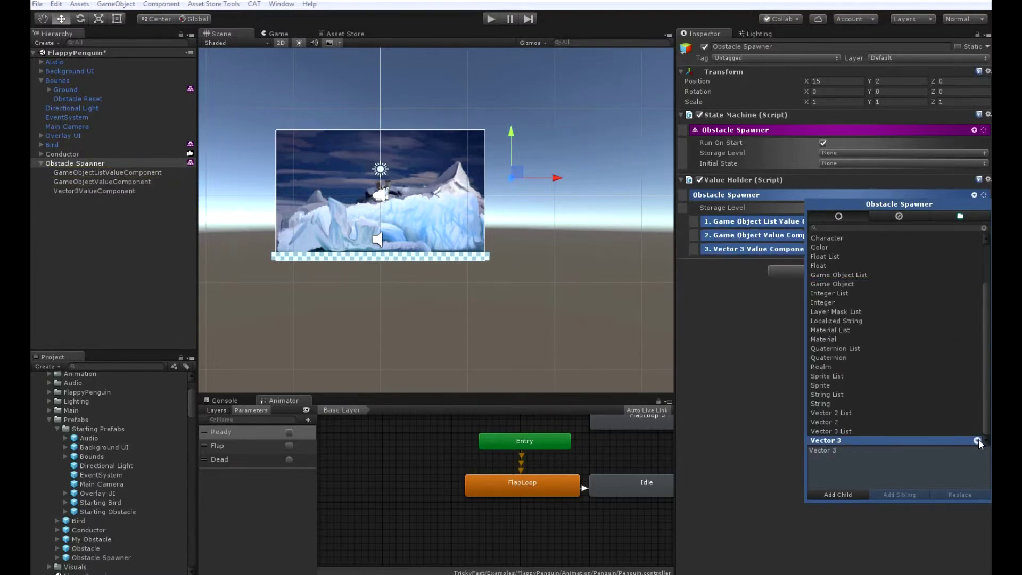
left_click(977, 440)
scroll(870, 268, "up", 3)
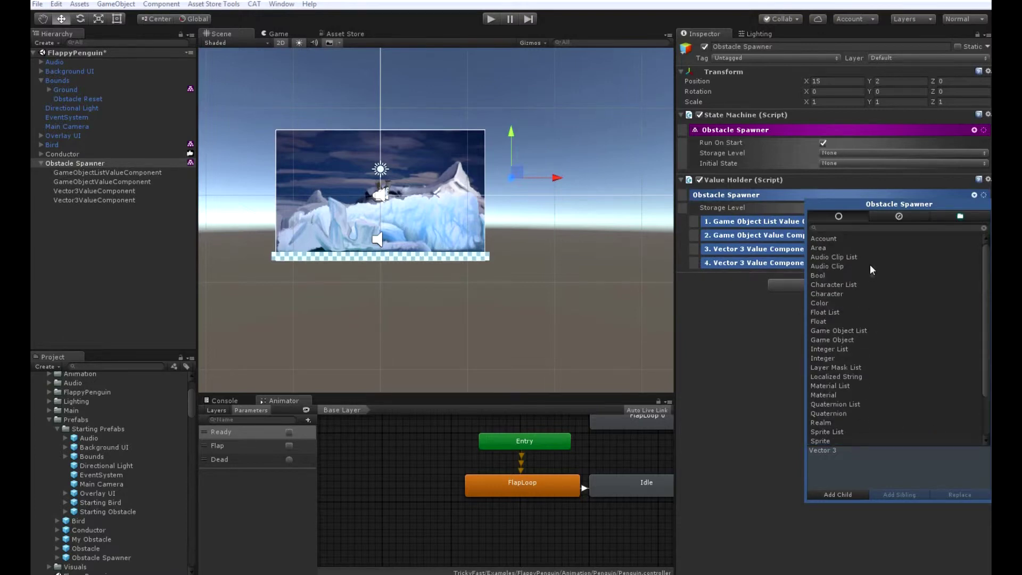
left_click(866, 321)
left_click(977, 321)
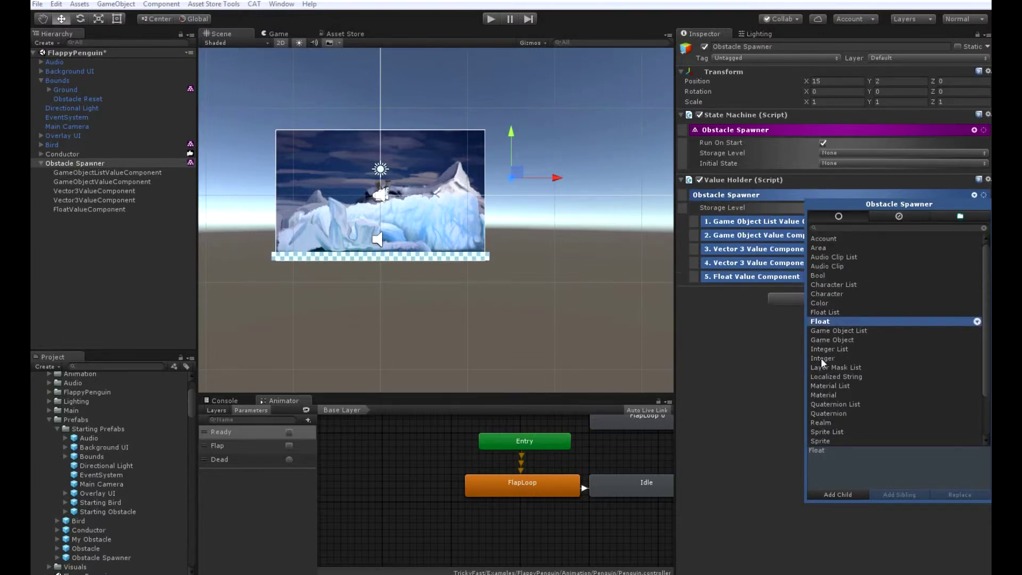
left_click(822, 358)
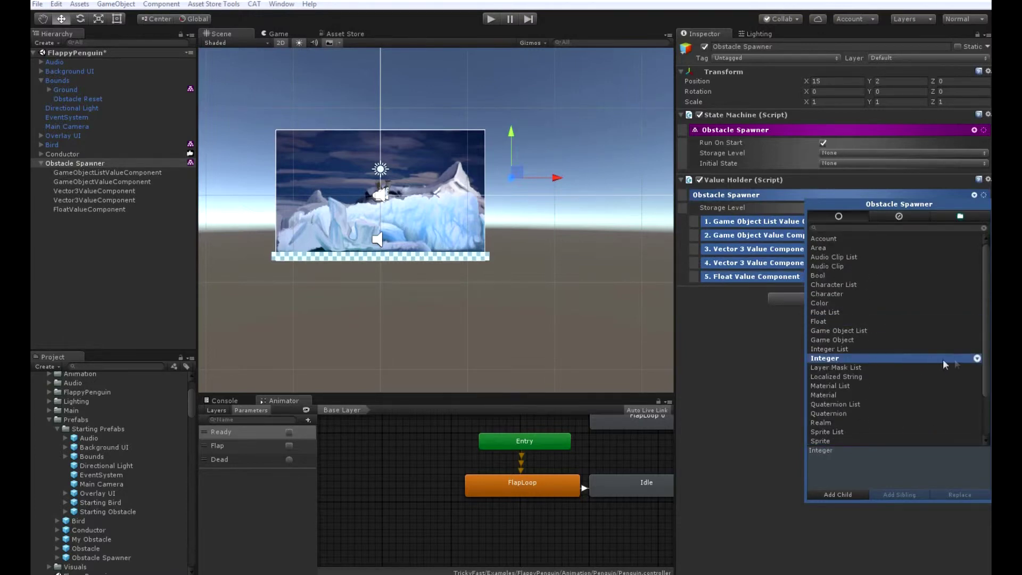
left_click(977, 358)
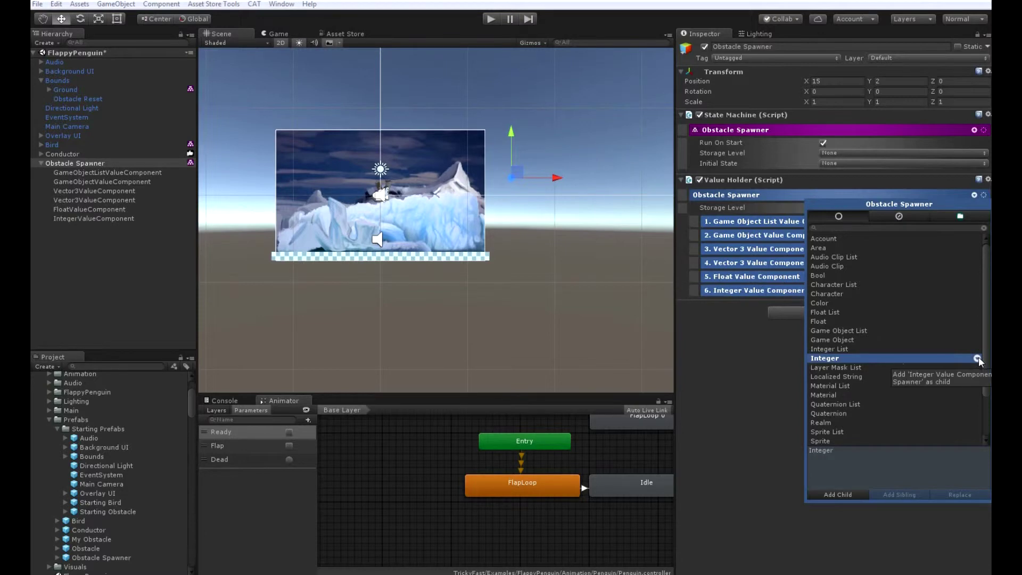
Step: Rename the Obstacle Spawner's GameObjectListValueComponent as idleObstacles
left_click(142, 171)
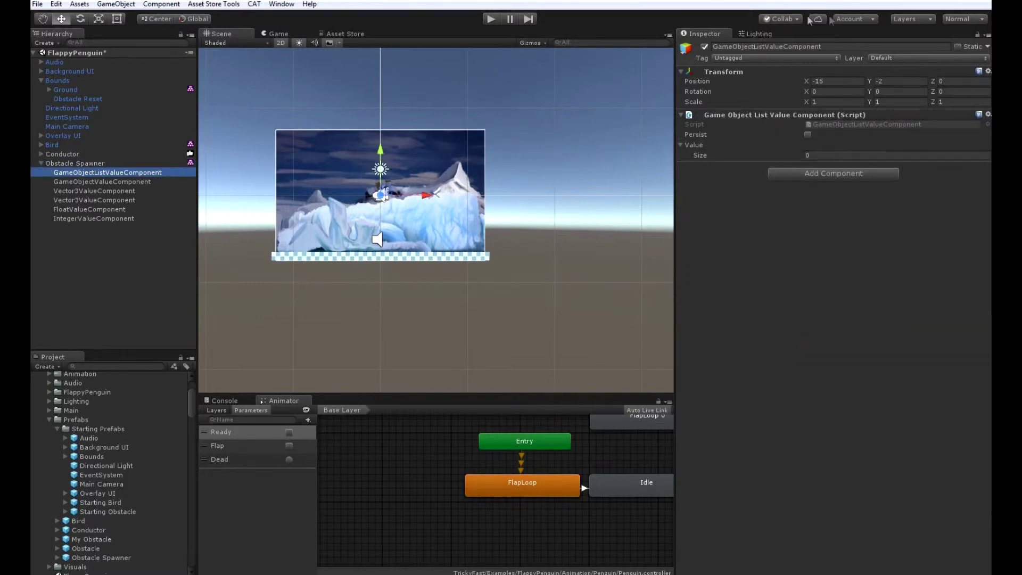
left_click(838, 47)
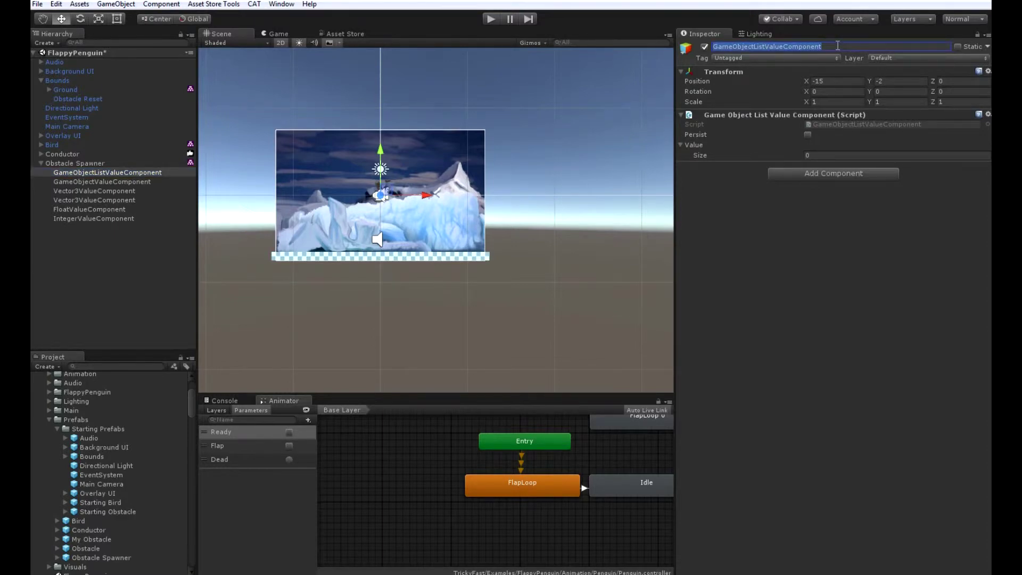
type("idleO")
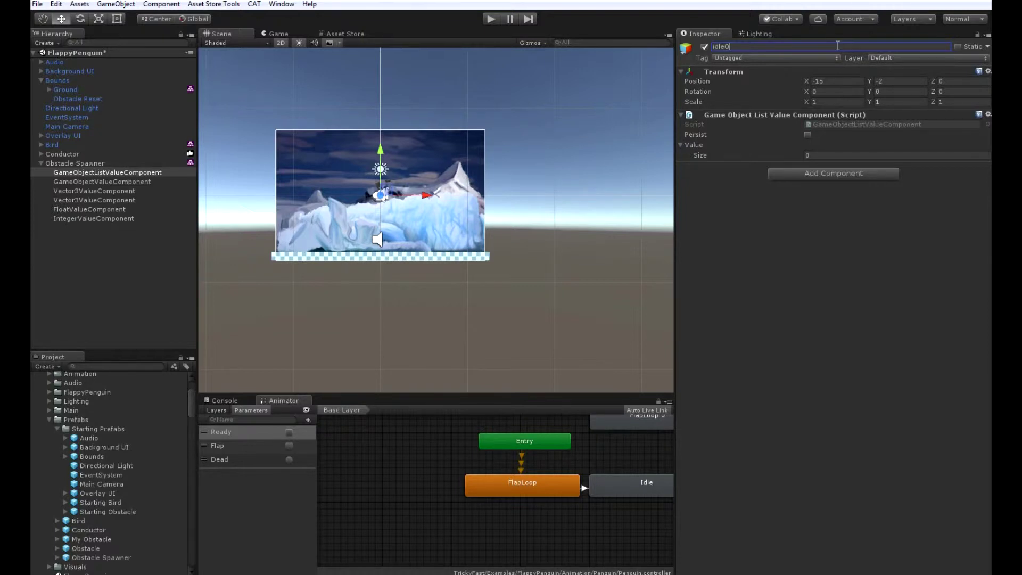
type("bstacles")
key("Return")
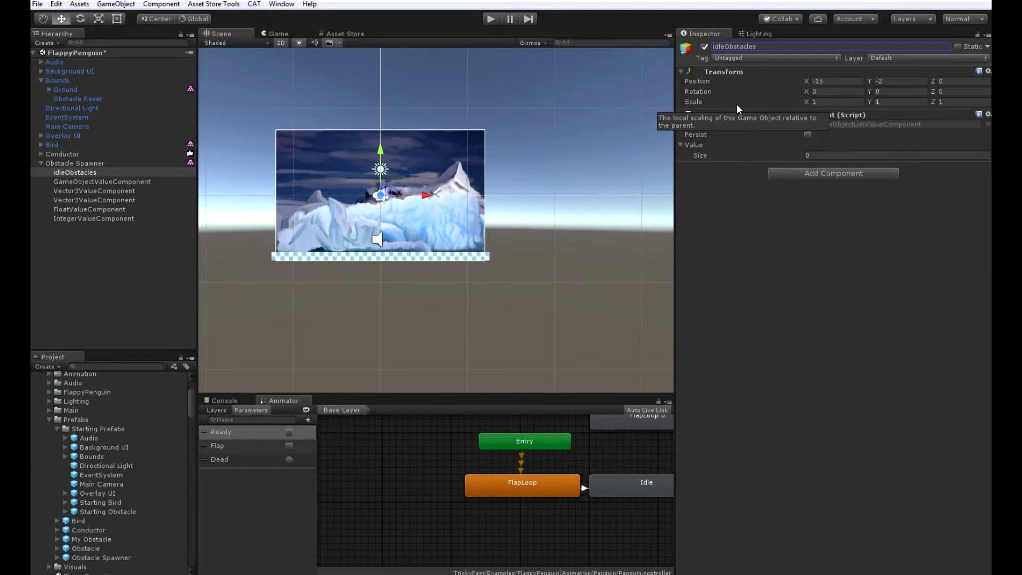
Step: Rename the Obstacle Spawner's GameObjectValueComponent as nextObstacle
key("Down")
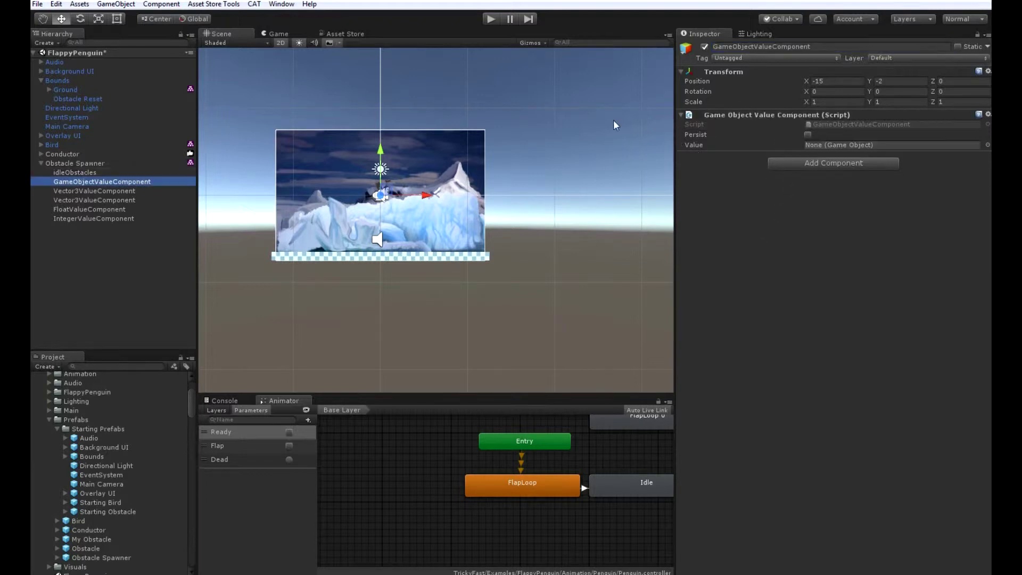
left_click(836, 46)
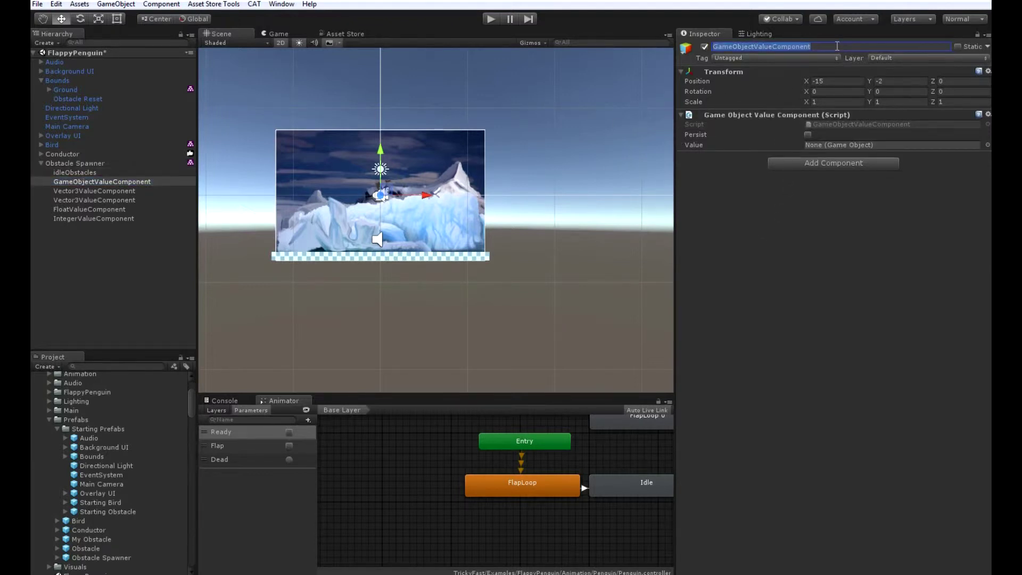
type("next")
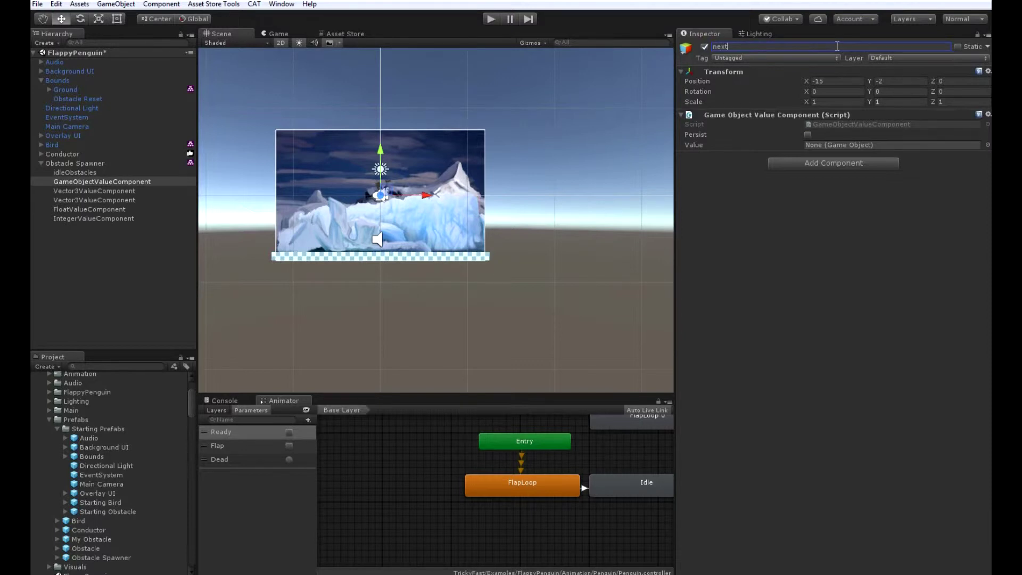
type("Obstacle")
key("Return")
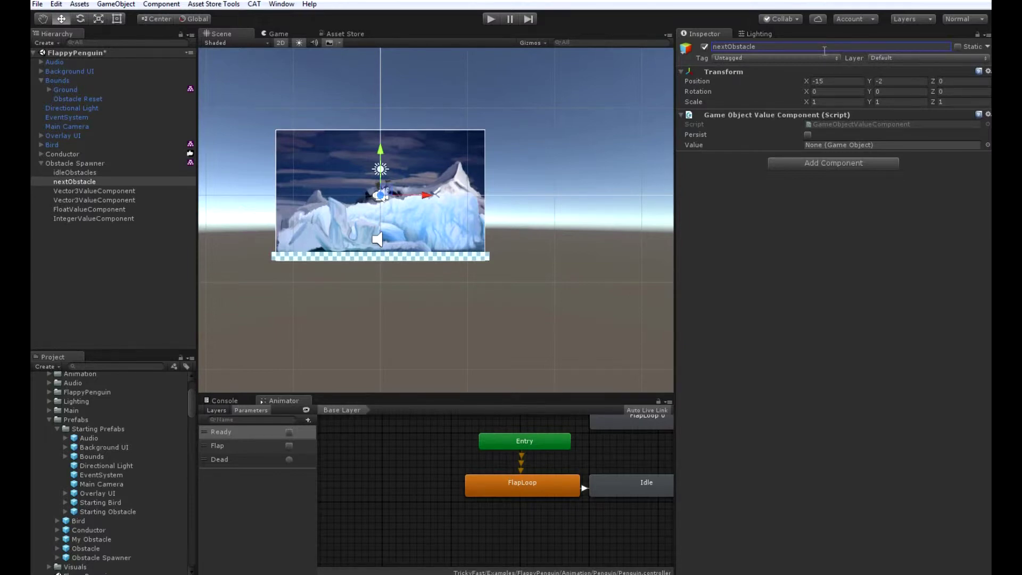
Step: Rename the Obstacle Spawner's first Vector3ValueComponent as topPipeOffset
key("Down")
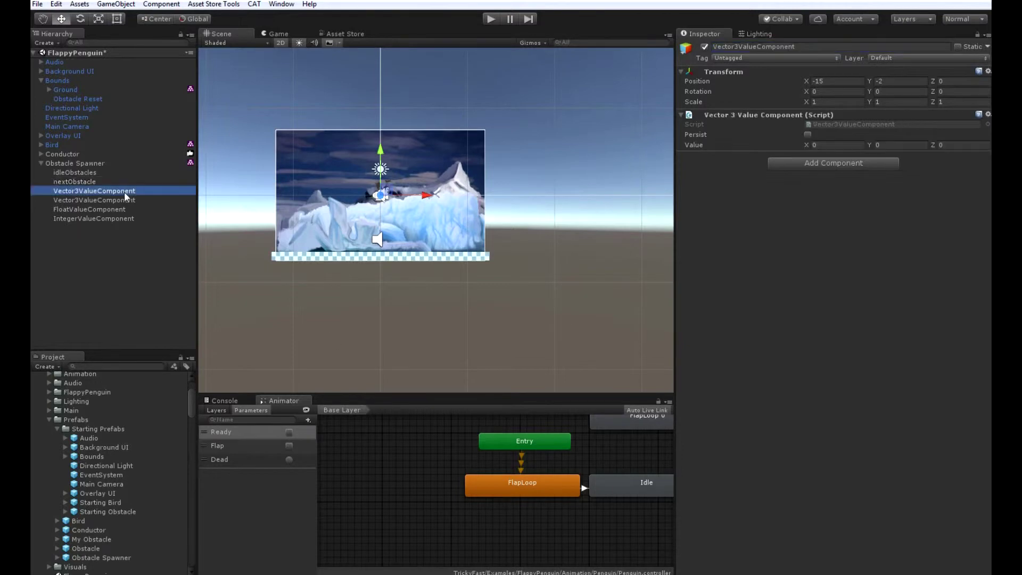
left_click(835, 45)
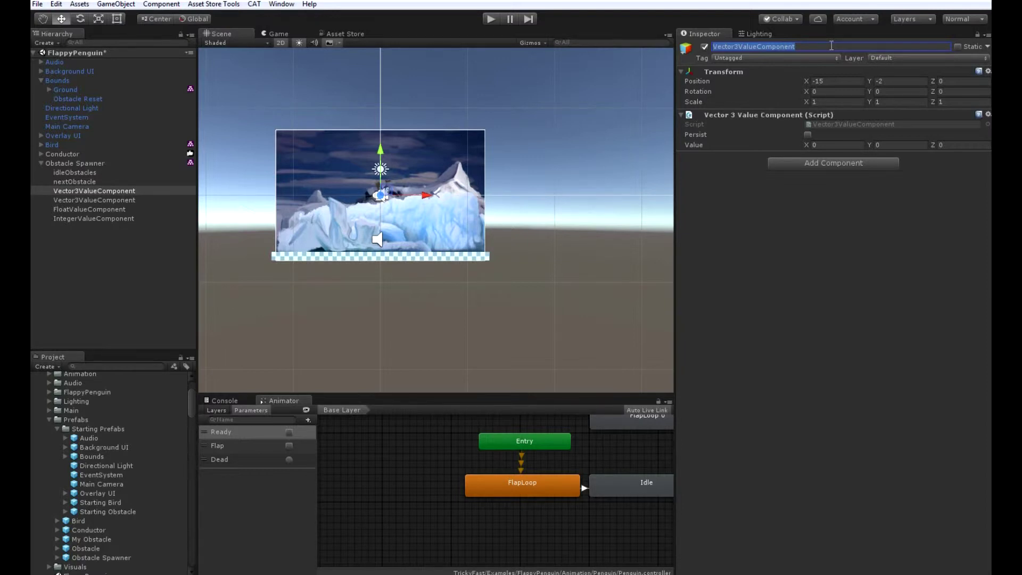
type("topPipeOff")
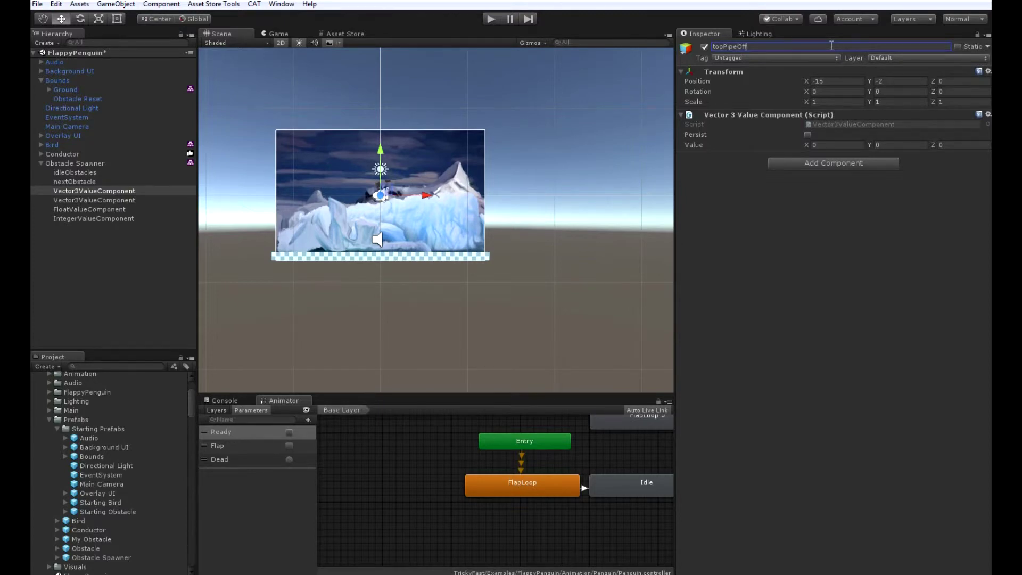
type("set")
key("Return")
Step: Rename the remaining Vector3ValueComponent under the Obstacle Spawner as bottomPipeOffset
left_click(131, 199)
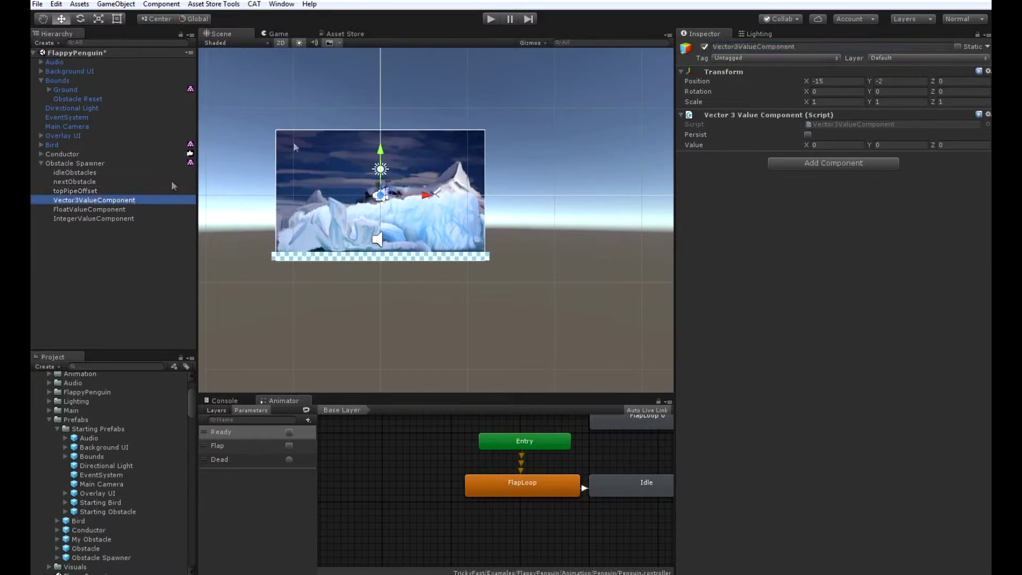
left_click(815, 46)
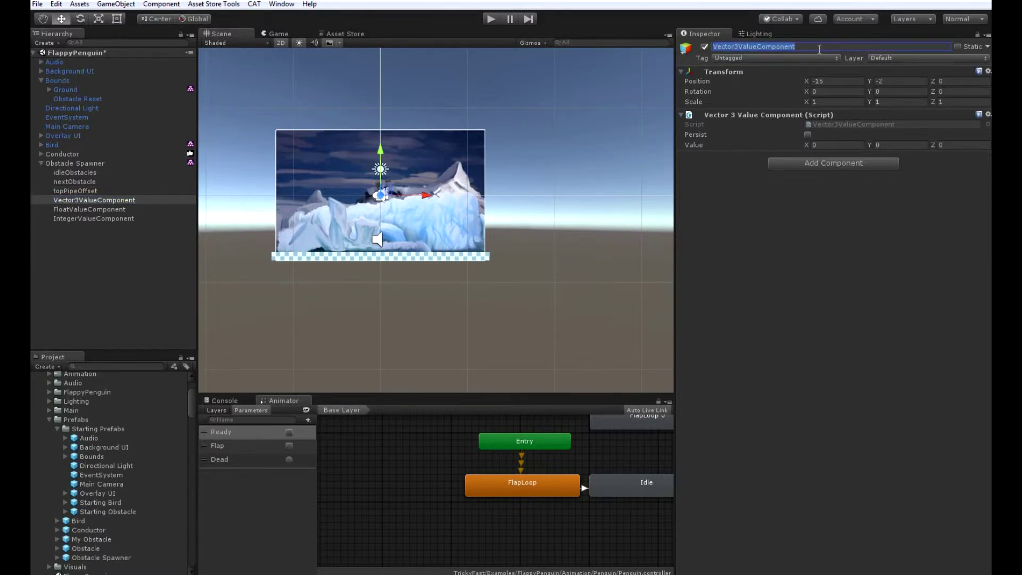
type("bottomPip")
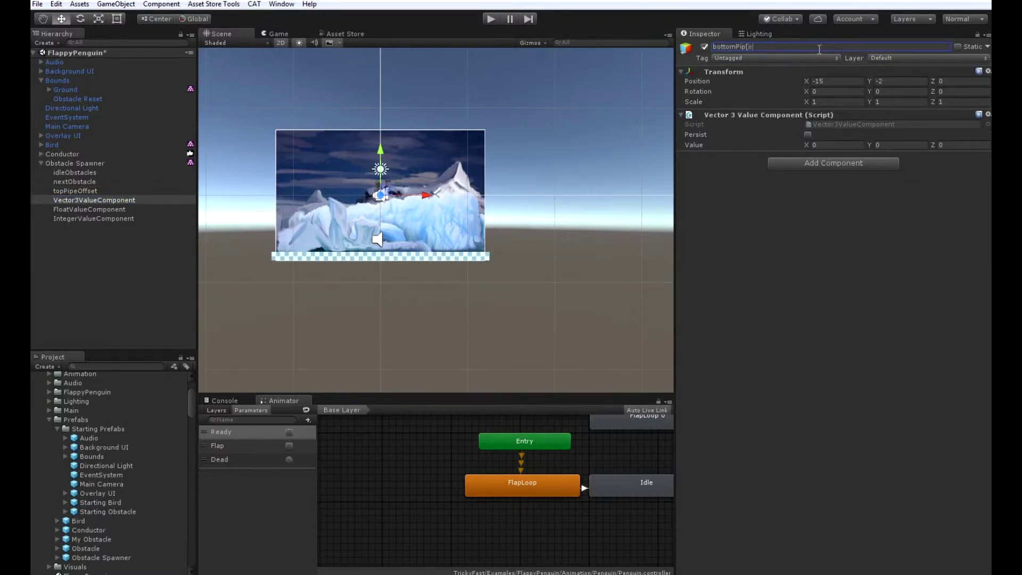
type("eOffset")
key("Return")
Step: Rename the Obstacle Spawner's FloatValueComponent as obstacleDelay
left_click(106, 211)
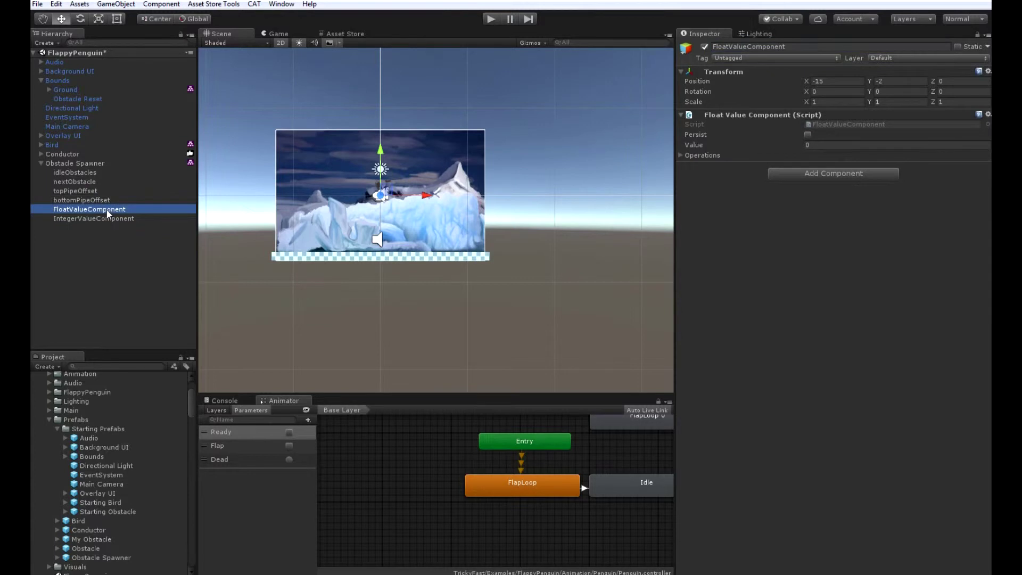
left_click(848, 46)
type("ob")
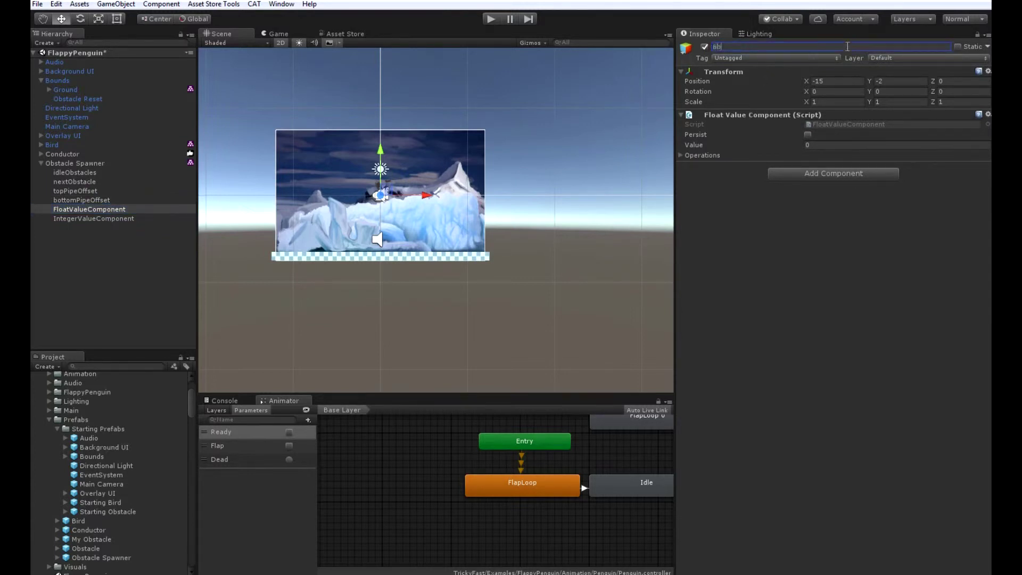
type("stacleDelay")
key("Return")
Step: Rename the Obstacle Spawner's IntegerValueComponent as obstaclePoolSize
left_click(101, 219)
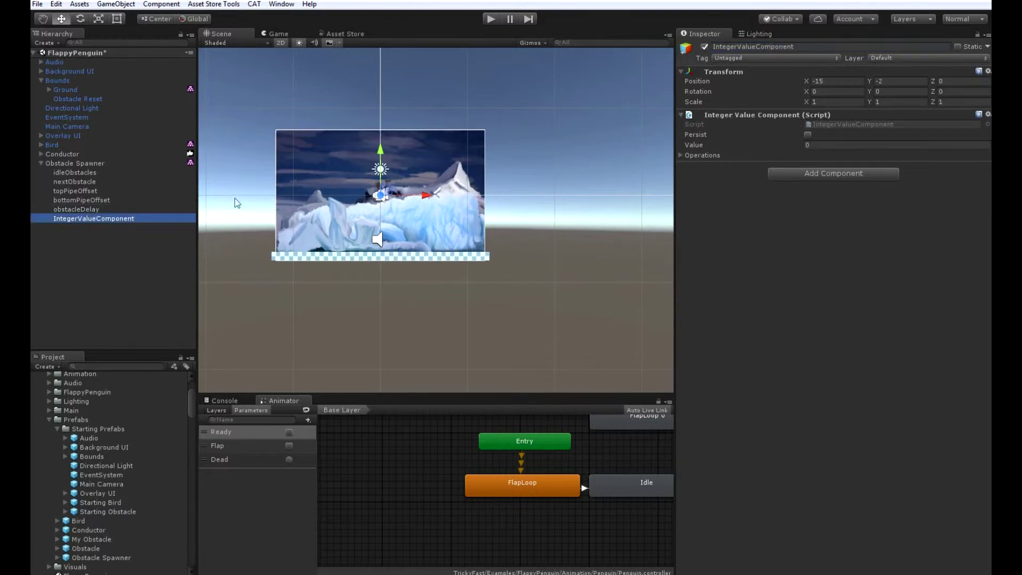
left_click(817, 46)
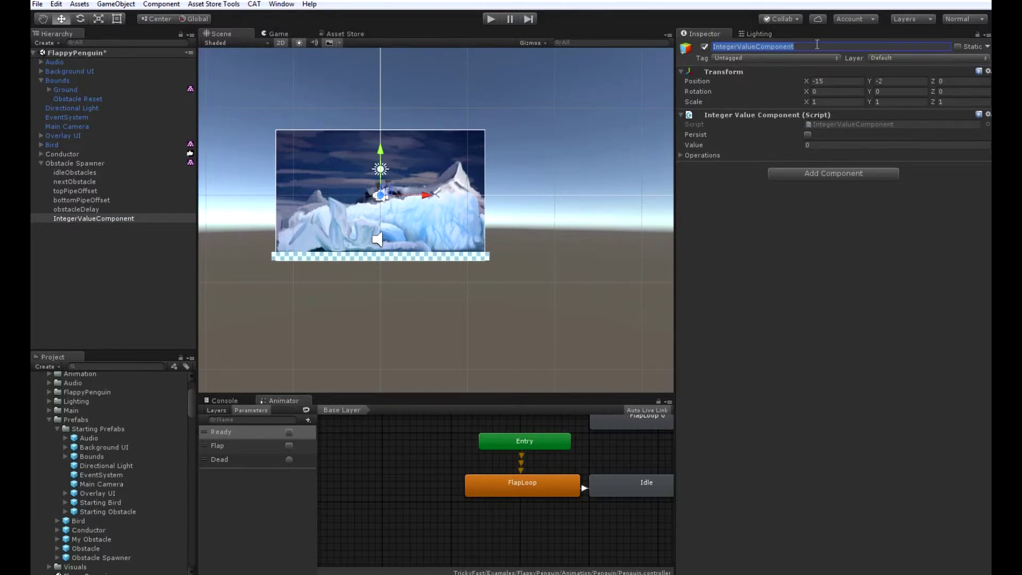
type("o")
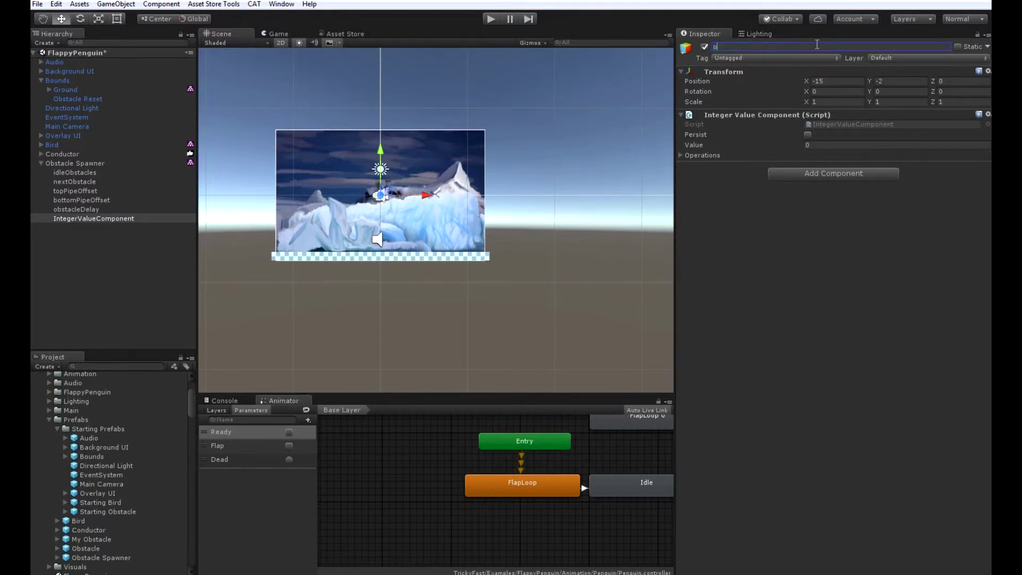
type("bstaclePoolSize")
key("Return")
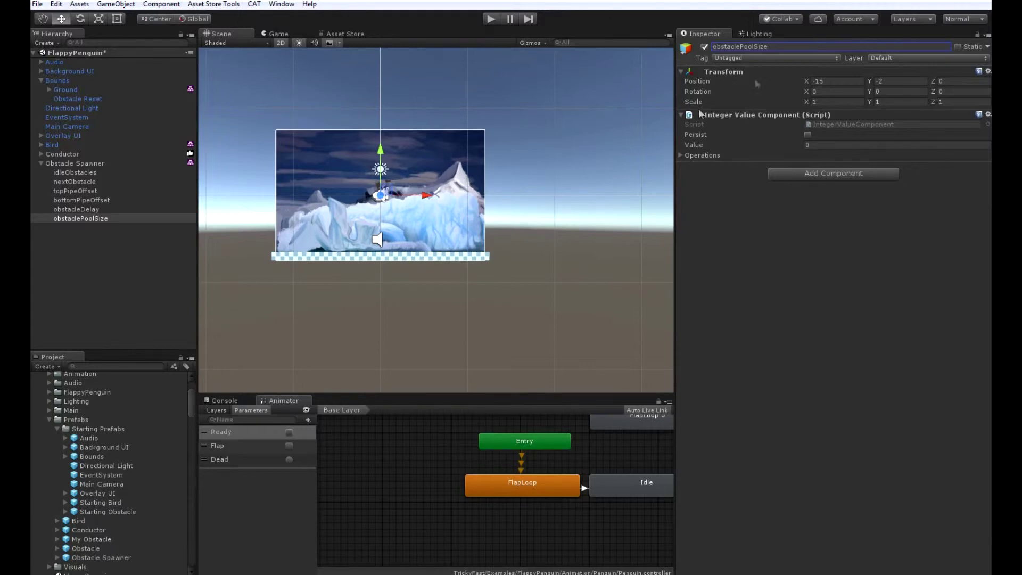
Step: Add a new state to the Obstacle Spawner's State Machine and name it Initalize Pool
left_click(100, 163)
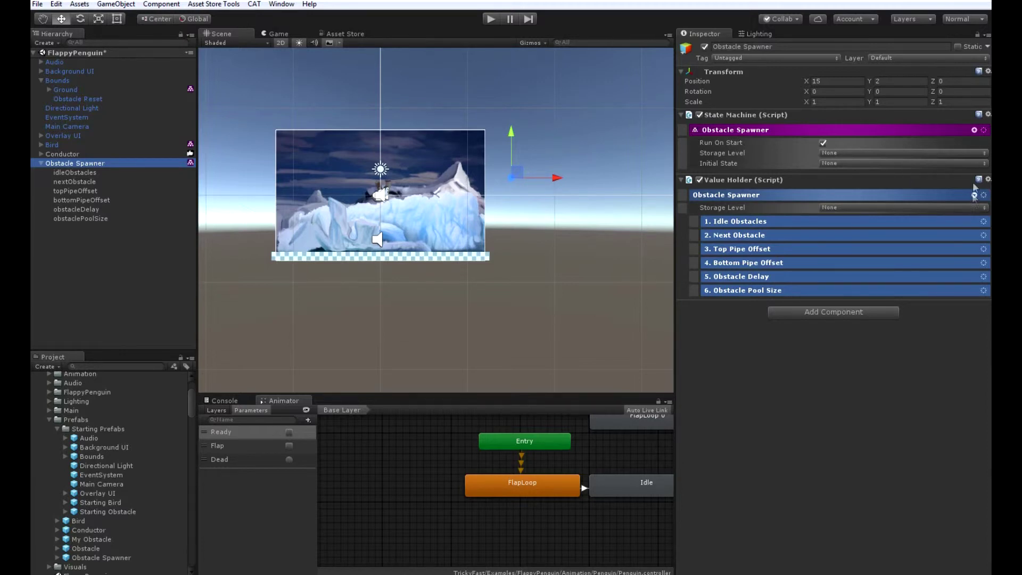
left_click(983, 130)
mouse_move(978, 139)
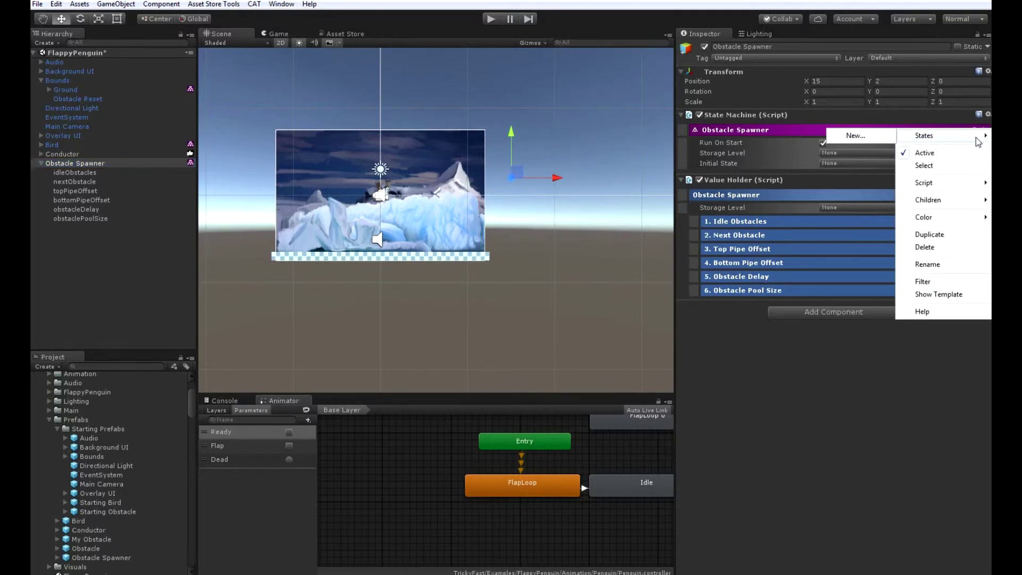
left_click(862, 137)
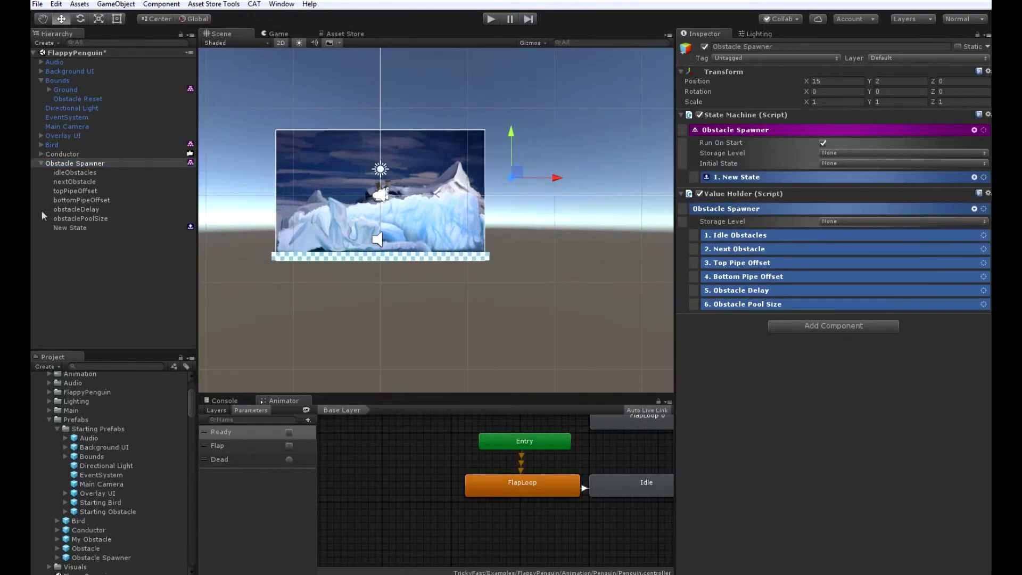
left_click(83, 228)
left_click(822, 46)
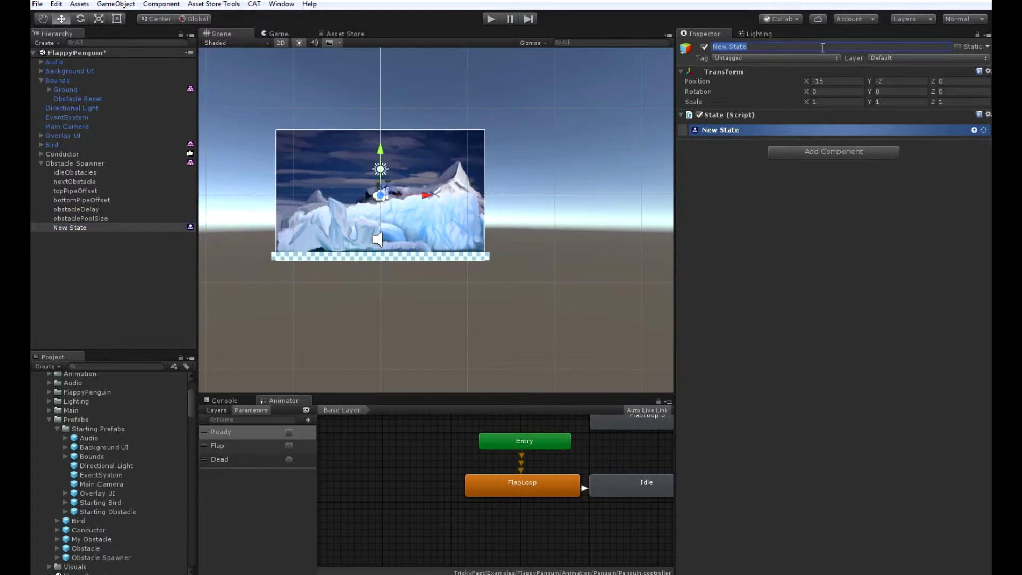
type("Initalize Poo")
key("Return")
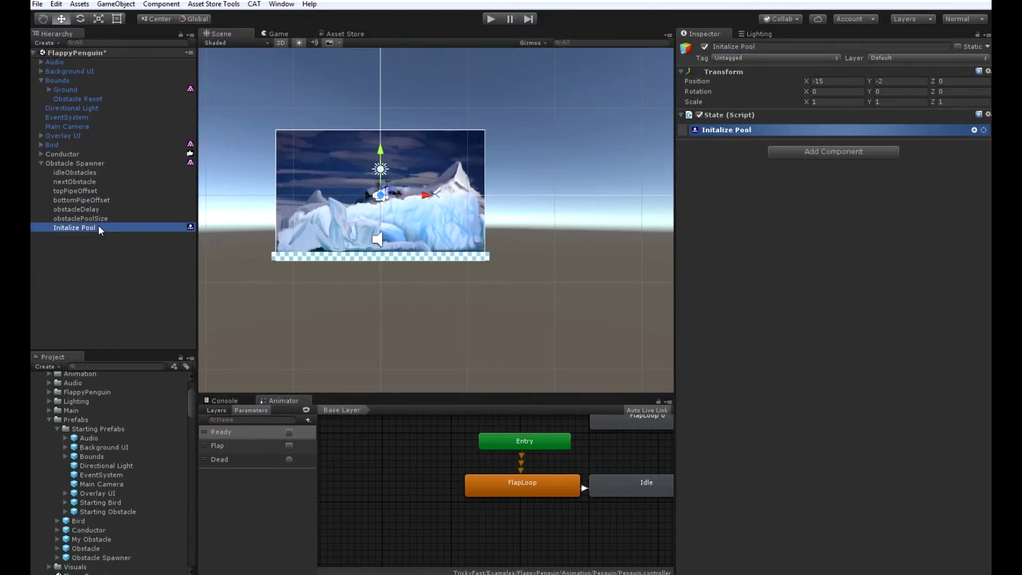
Step: Duplicate the Initalize Pool state and name the copy Set Next Obstacle
key("ctrl+d")
left_click(810, 47)
type("S")
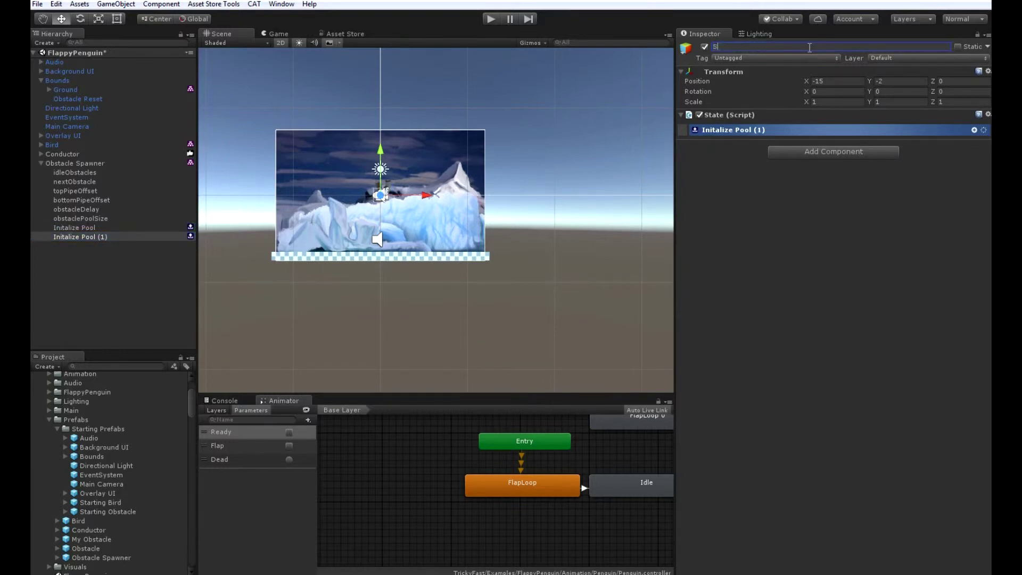
type("et Next Obstacle")
key("Return")
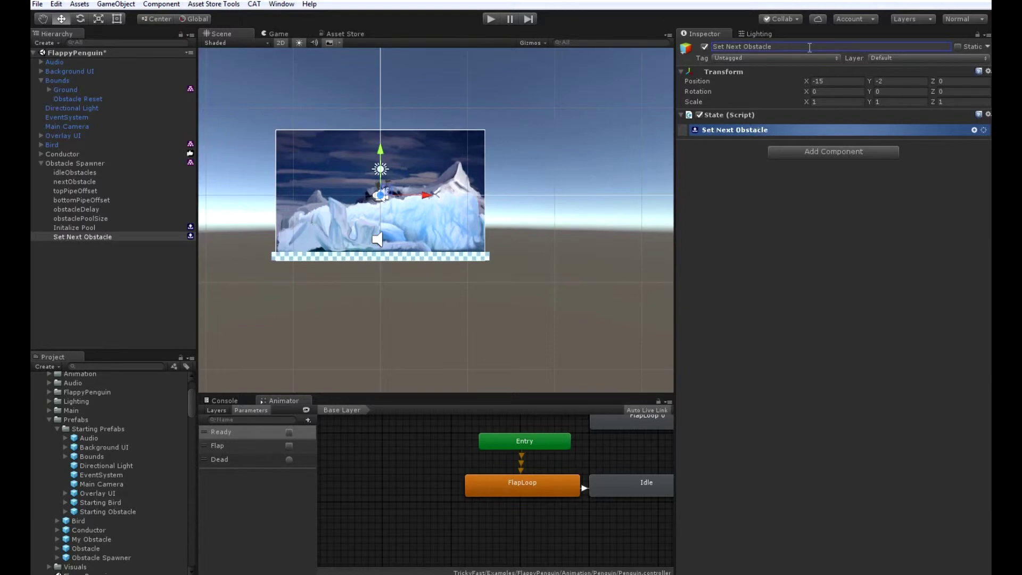
Step: Duplicate the Set Next Obstacle state and name the copy Initalize Obstacle
left_click(98, 237)
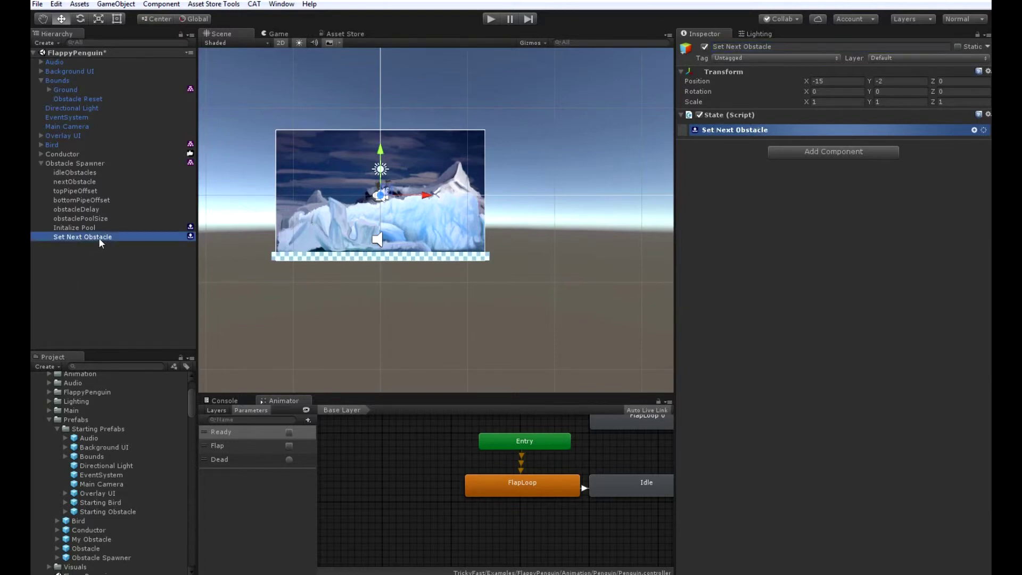
key("ctrl+d")
left_click(828, 47)
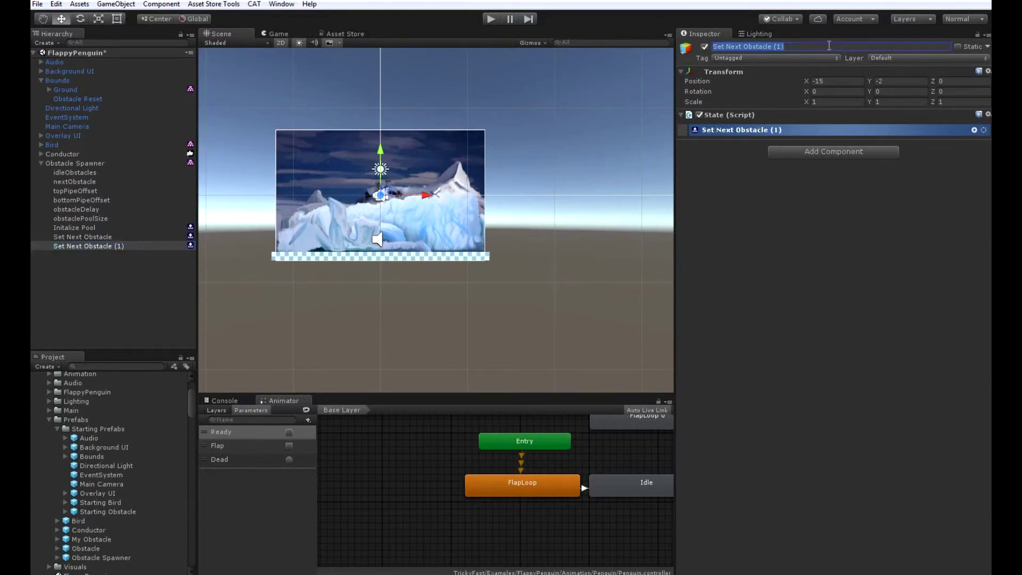
type("Initalize ")
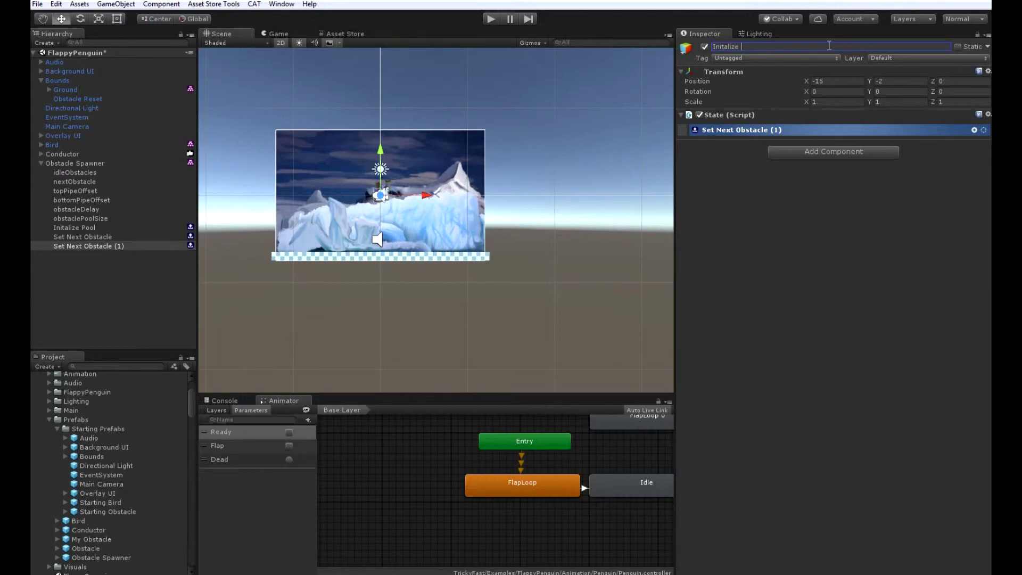
type("Obstacle")
key("Return")
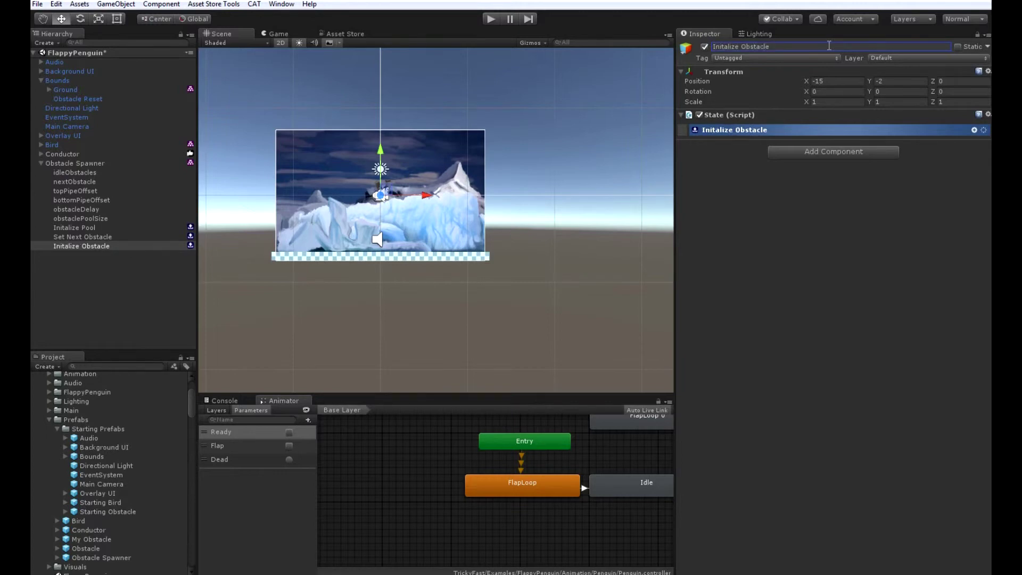
Step: Duplicate the Initalize Obstacle state and name the copy Delay
left_click(101, 247)
key("ctrl+d")
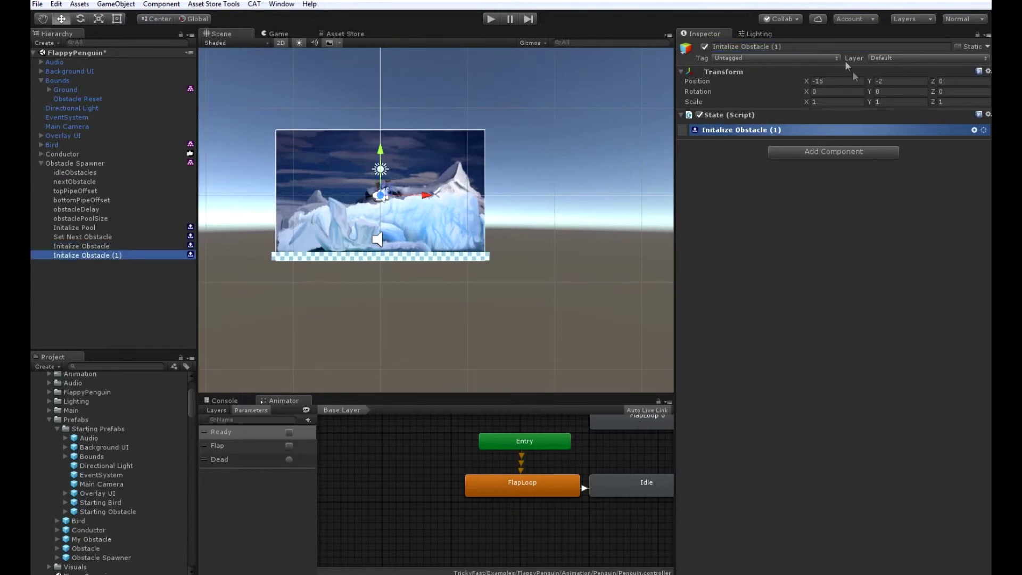
left_click(816, 46)
type("Delay")
key("Return")
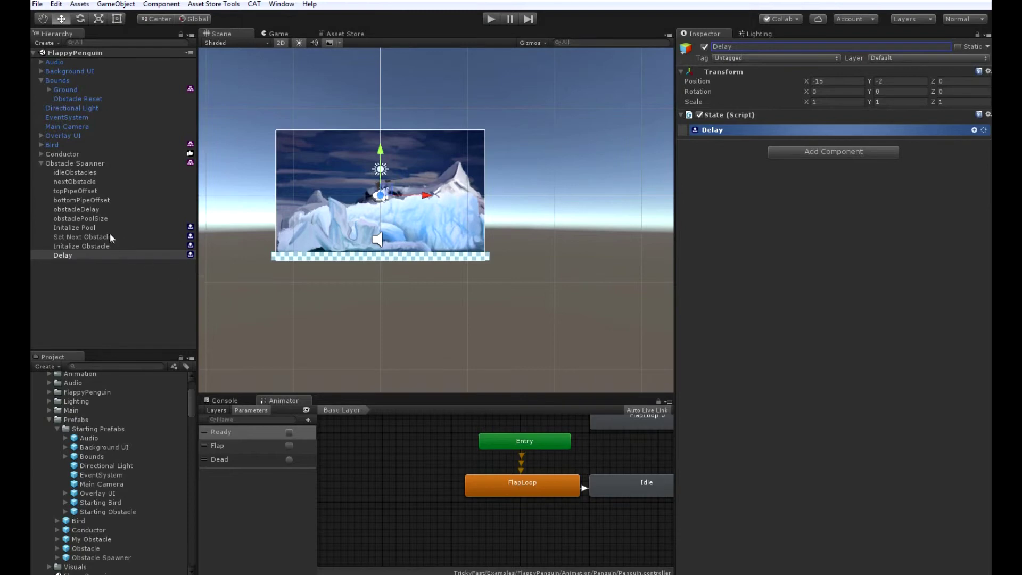
Step: Add a Looping Action from the Utility category to the Initalize Pool state
left_click(82, 229)
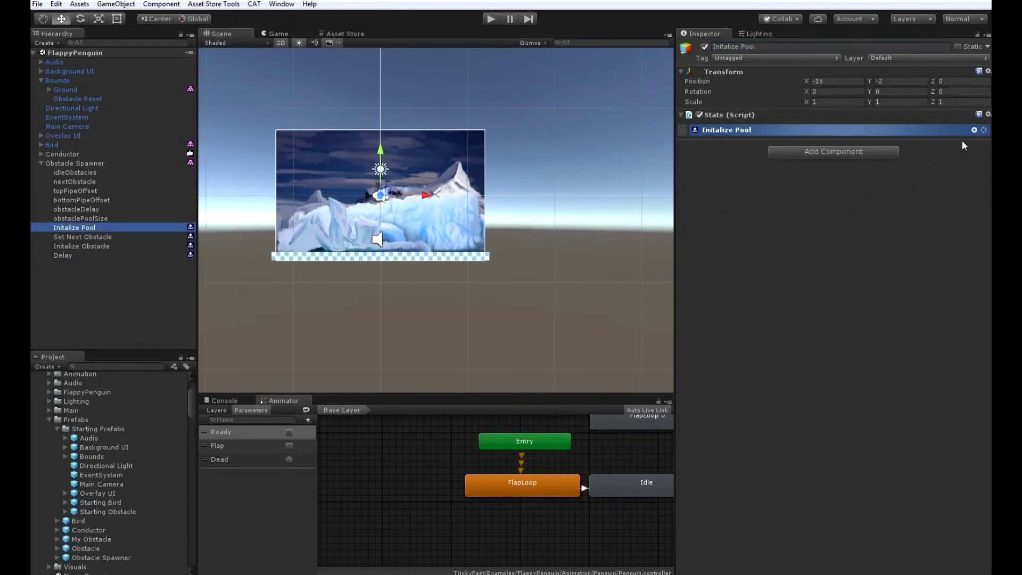
left_click(974, 129)
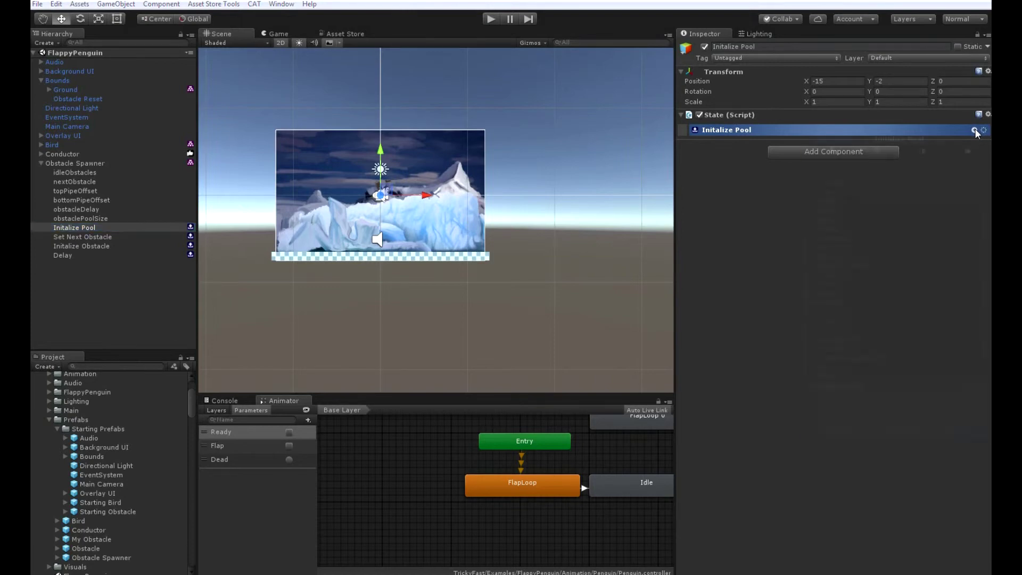
left_click(810, 376)
scroll(833, 347, "down", 3)
left_click(847, 339)
left_click(968, 337)
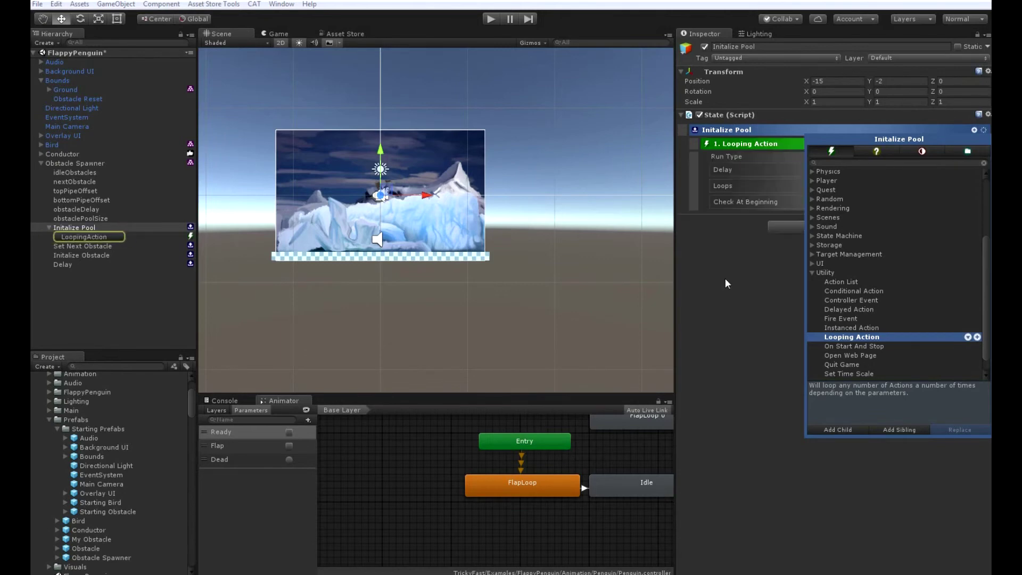
left_click(724, 277)
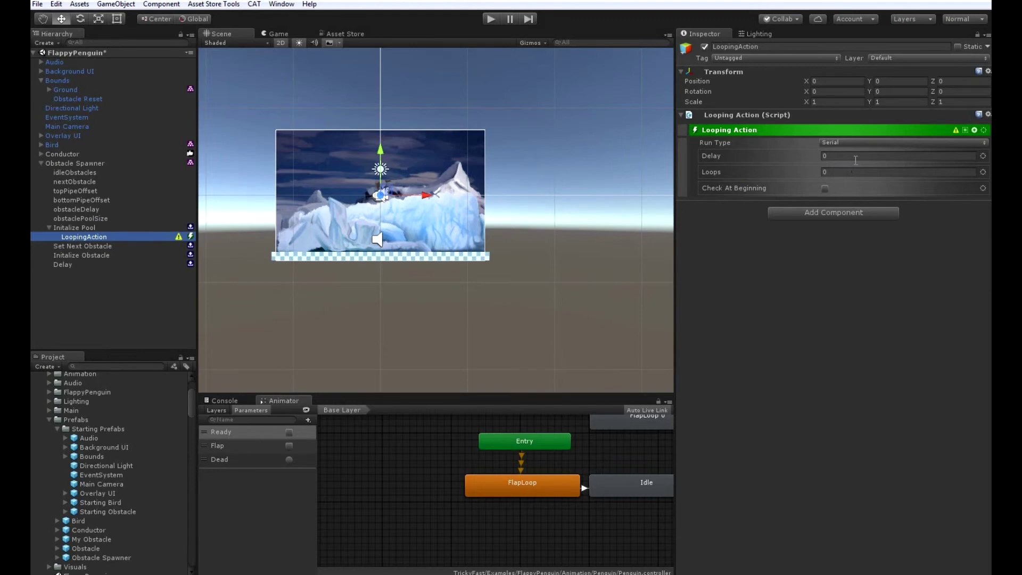
Step: Make the Looping Action's Loops value an Owner reference with the reference name obstaclePoolSize
left_click(982, 171)
left_click(941, 201)
left_click(902, 183)
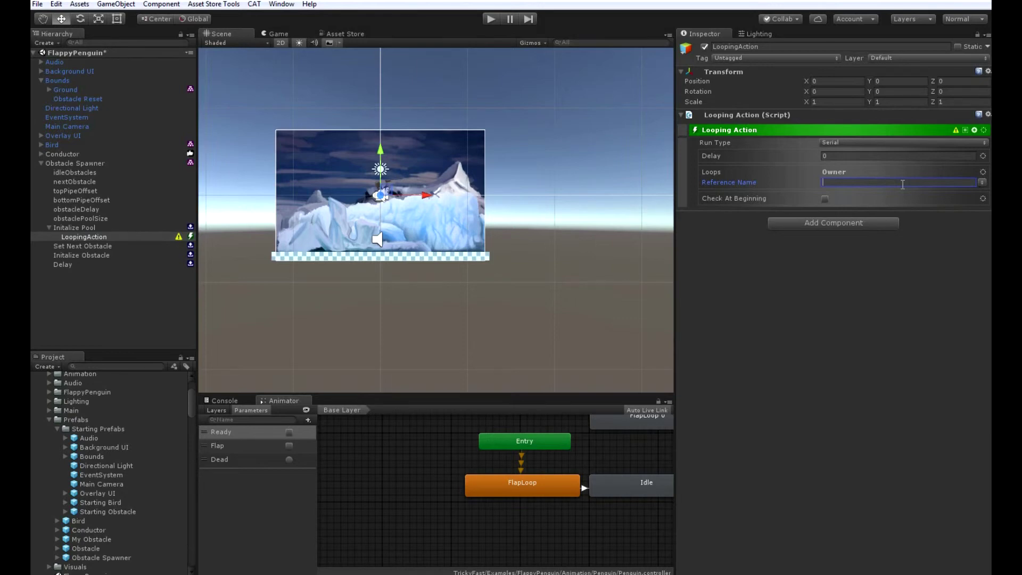
type("staclePoolSize")
Step: Set the value of the obstaclePoolSize integer to 5
left_click(101, 218)
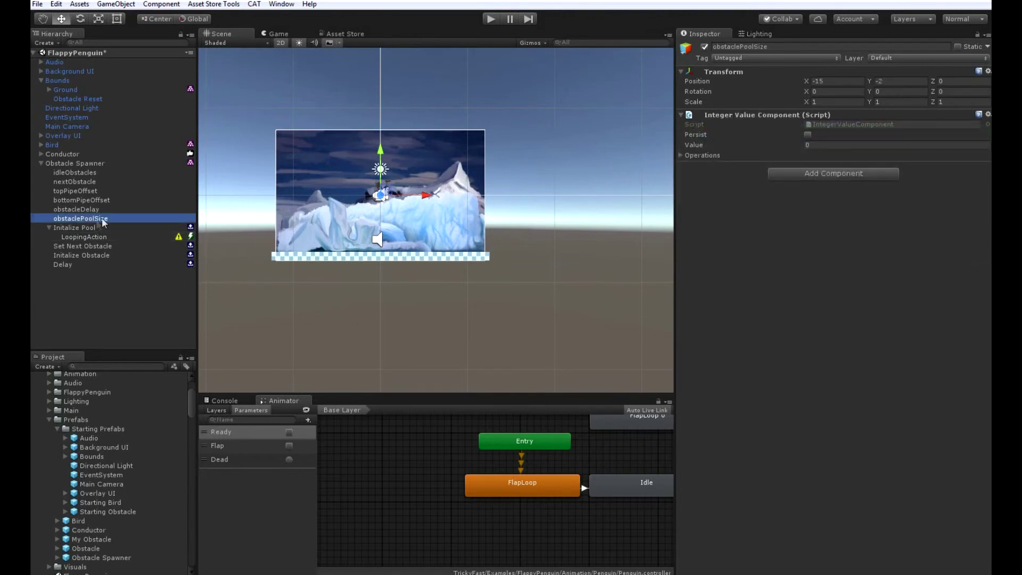
left_click(836, 145)
type("5")
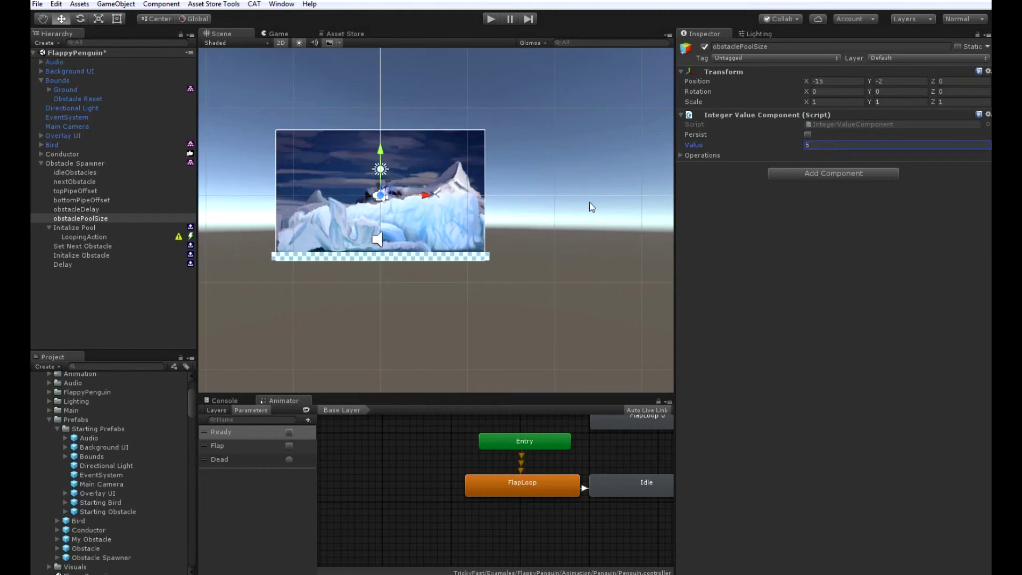
Step: Add a Spawn Action from the Objects category as a child of the Initalize Pool state's Looping Action
left_click(106, 238)
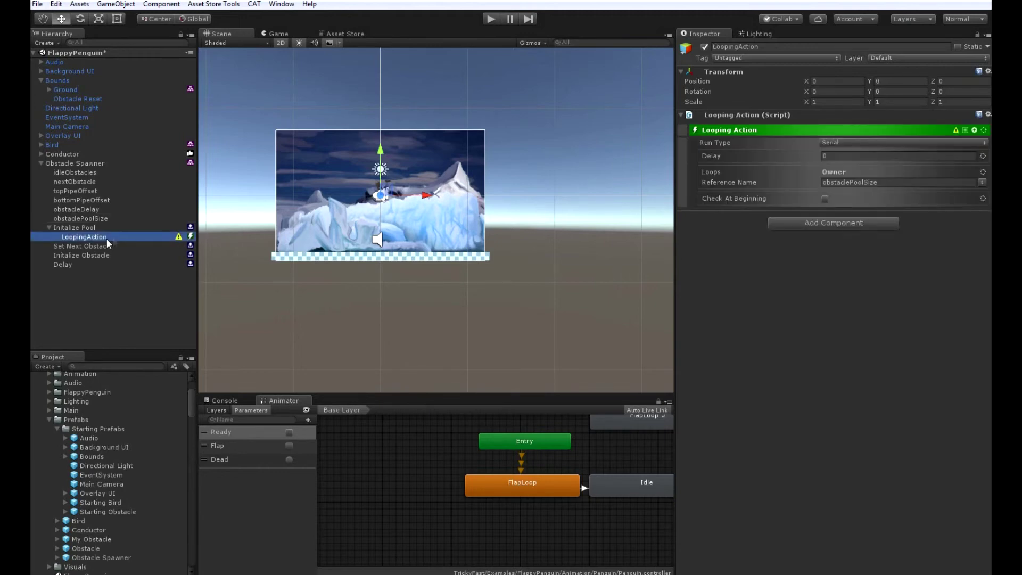
left_click(970, 129)
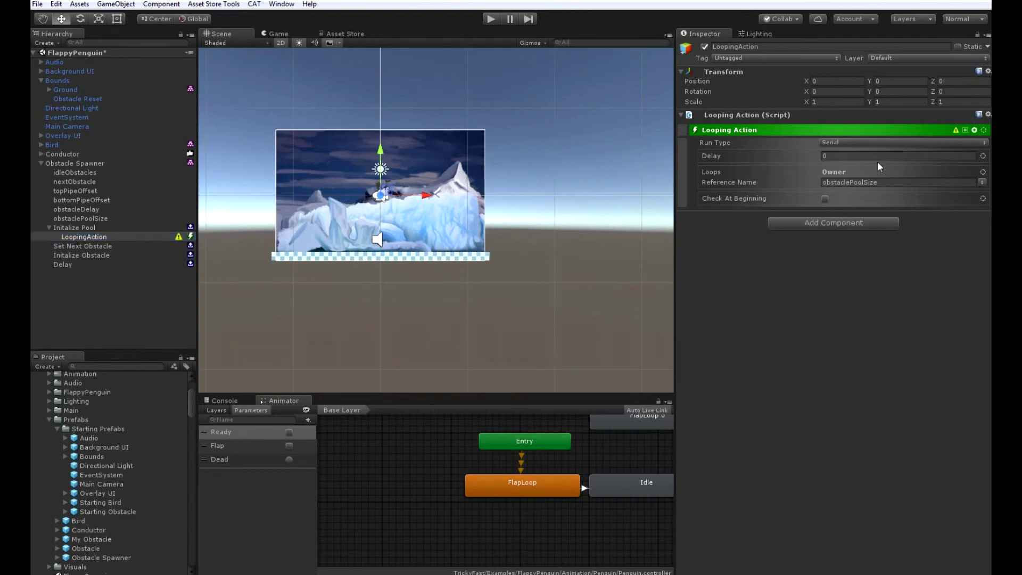
left_click(973, 130)
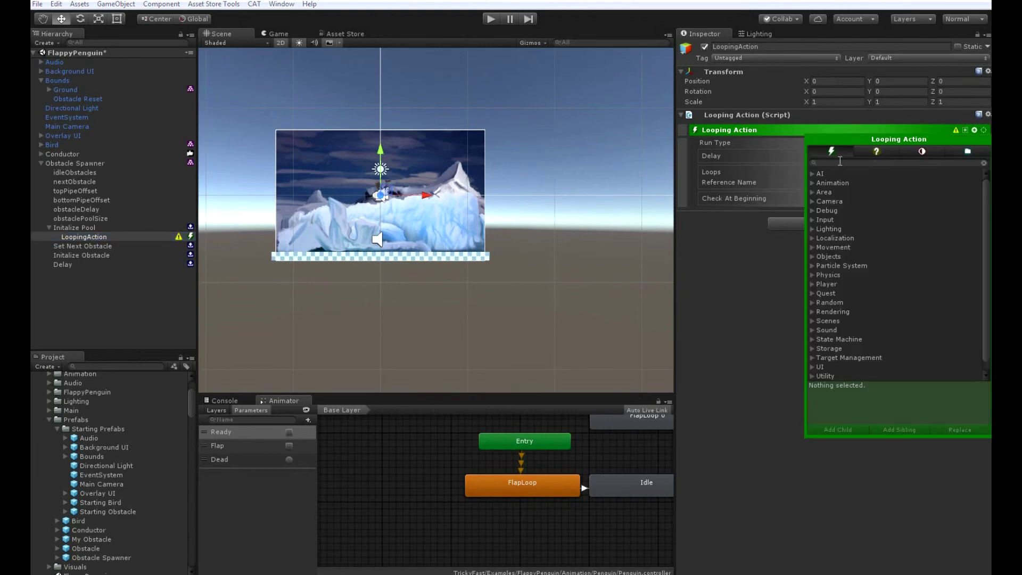
type("spaw")
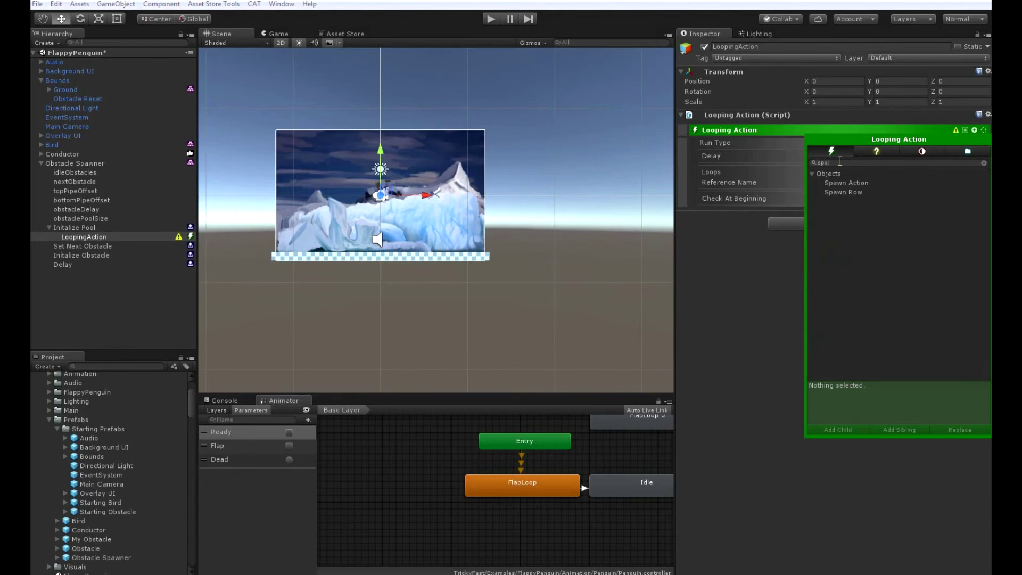
left_click(881, 184)
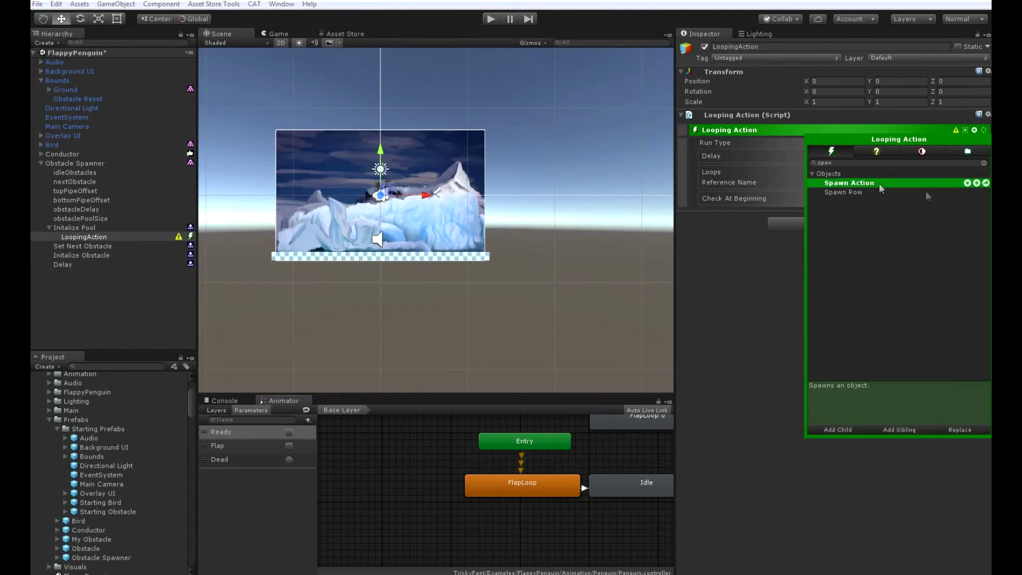
left_click(967, 183)
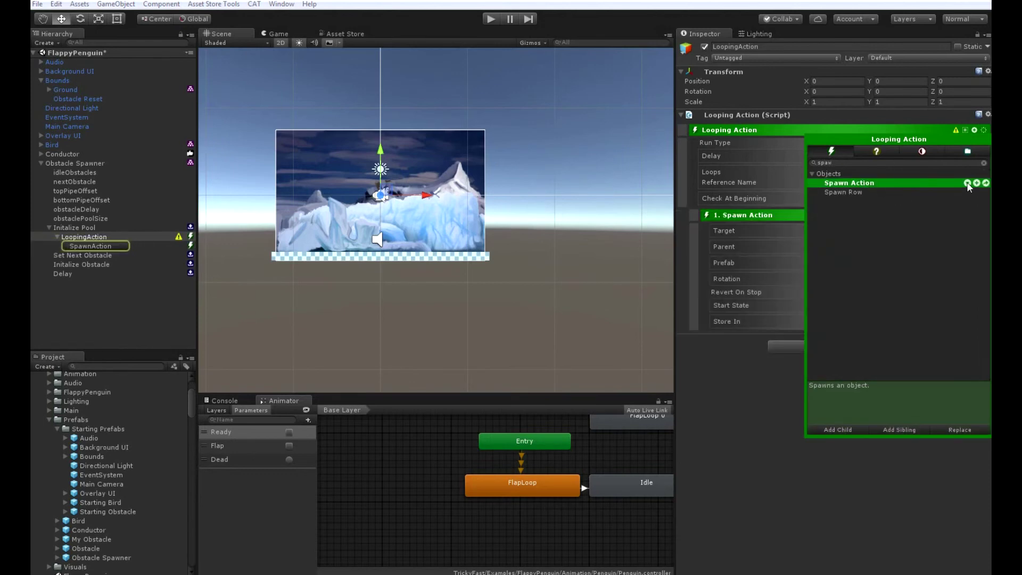
Step: Set the Spawn Action's Parent to None and assign the My Obstacle prefab as its Prefab
left_click(102, 246)
left_click(102, 246)
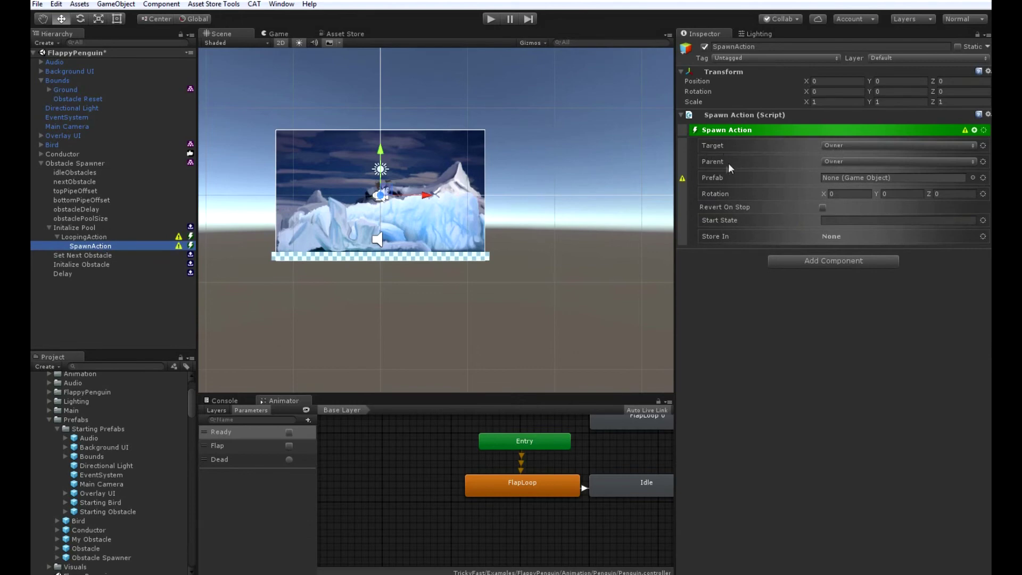
left_click(840, 162)
left_click(846, 170)
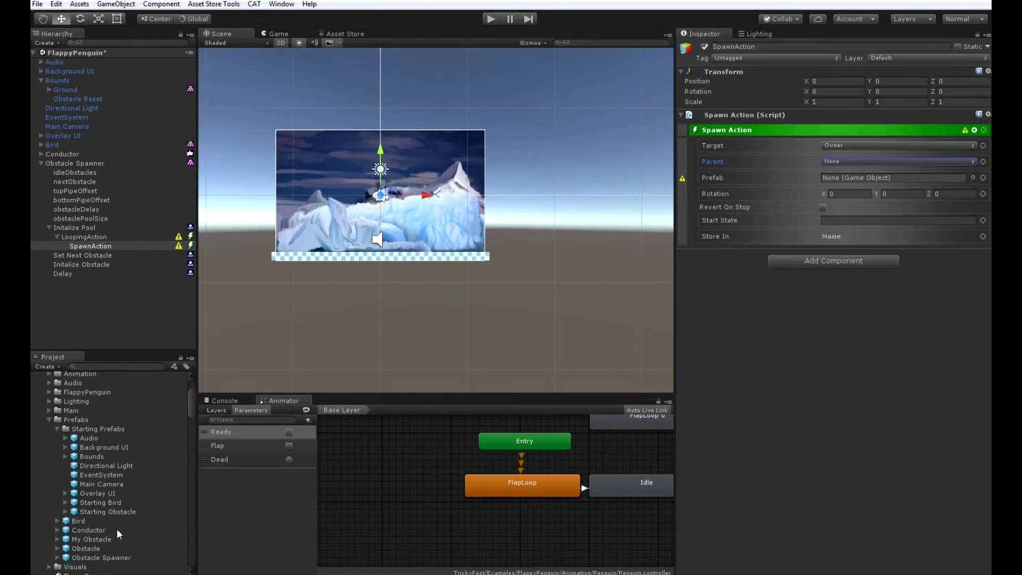
left_click_drag(97, 539, 867, 179)
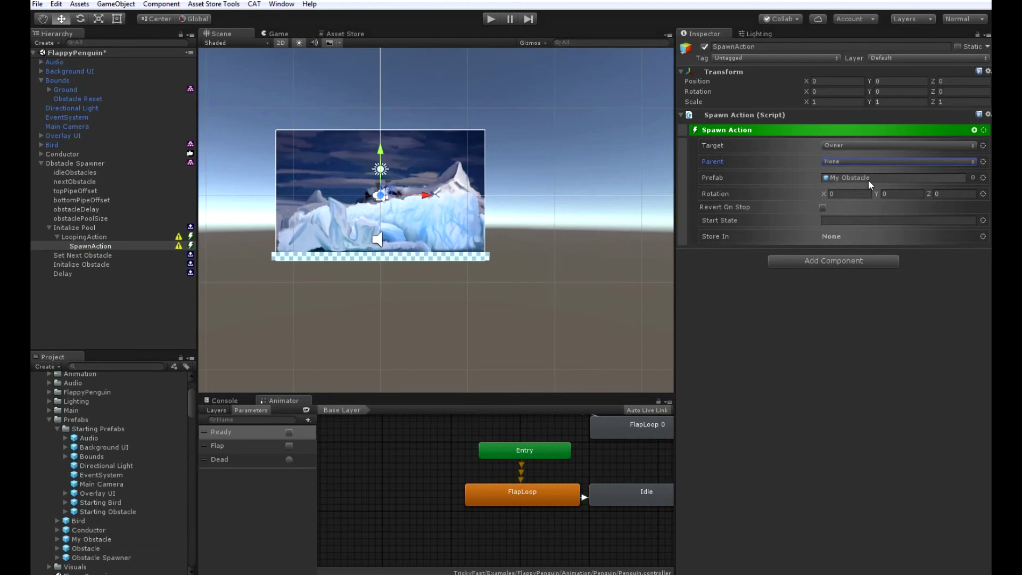
left_click(900, 193)
left_click(757, 191)
Step: Select the Set Next Obstacle state under the Obstacle Spawner
left_click(83, 255)
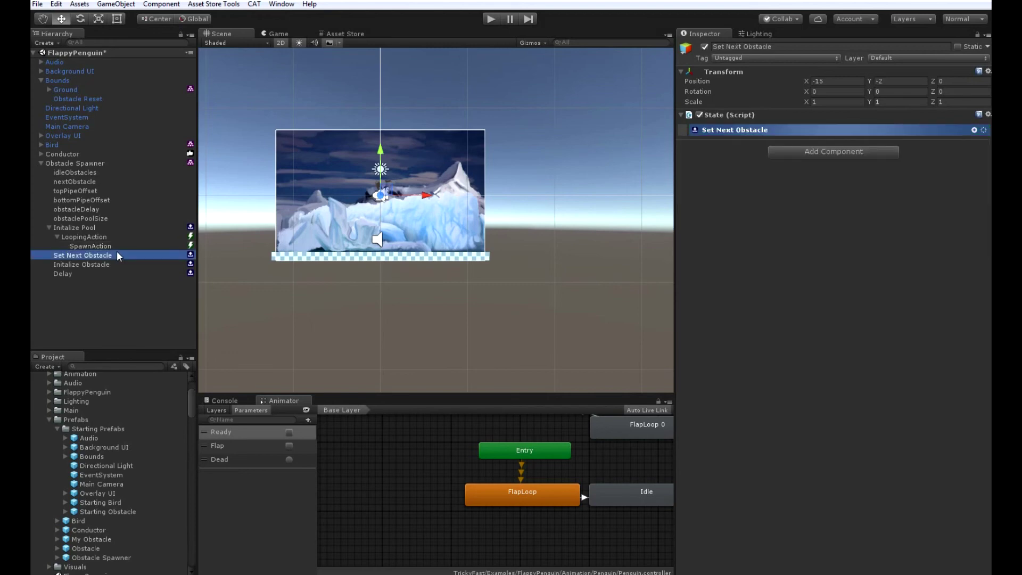